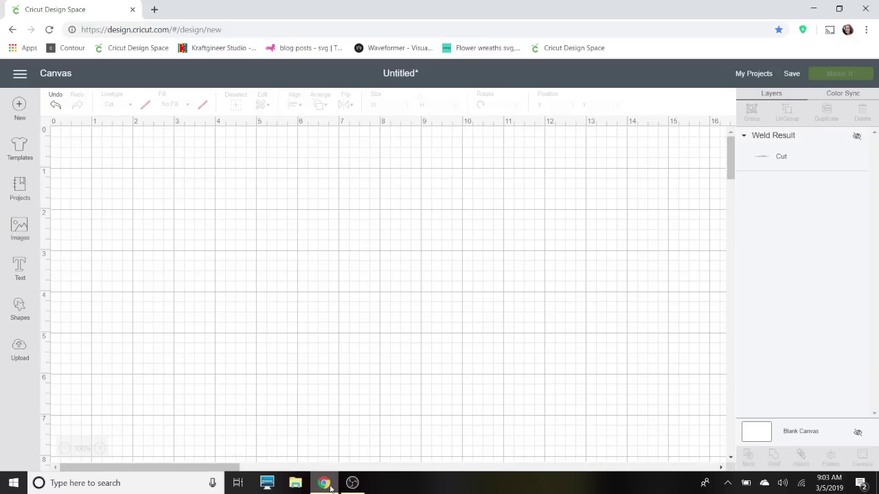
Add a new Eagle Bold text box reading 'love'
{"action": "left_click", "coordinate": [28, 275]}
{"action": "left_click", "coordinate": [29, 275]}
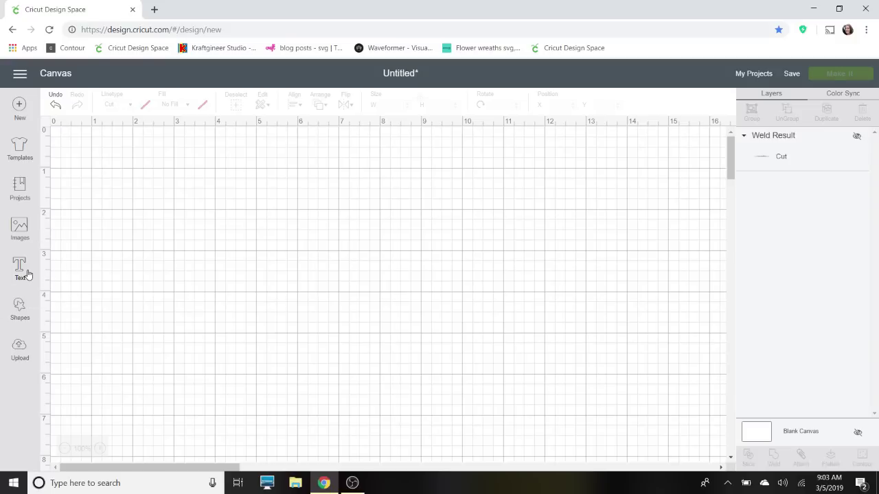
{"action": "left_click", "coordinate": [28, 275]}
{"action": "left_click", "coordinate": [22, 273]}
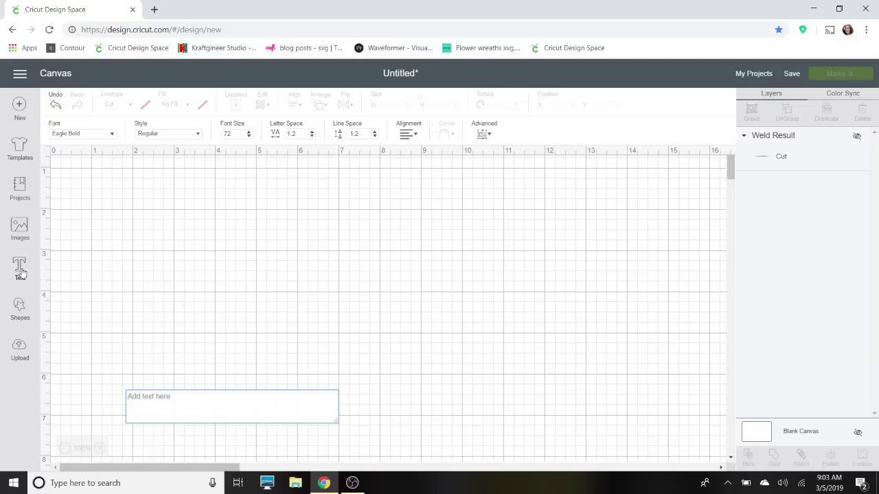
{"action": "type", "text": "love"}
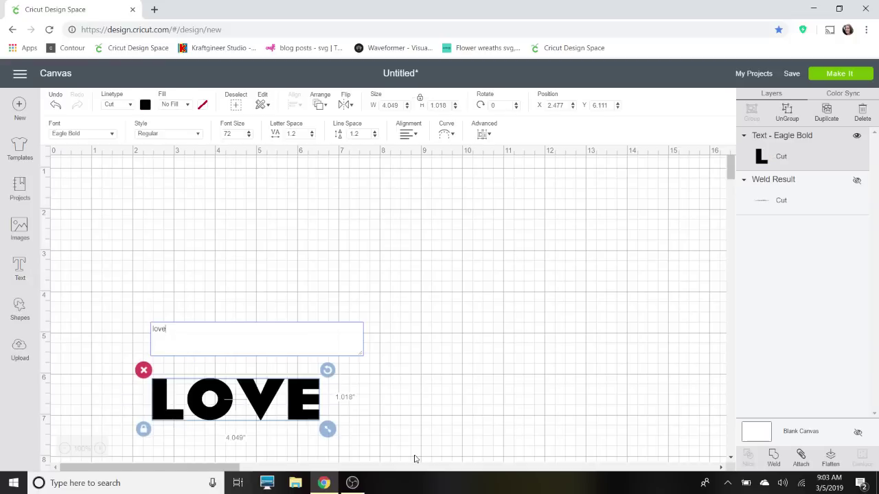
Move LOVE near the top and enlarge it to about 11 inches wide
{"action": "left_click", "coordinate": [310, 412]}
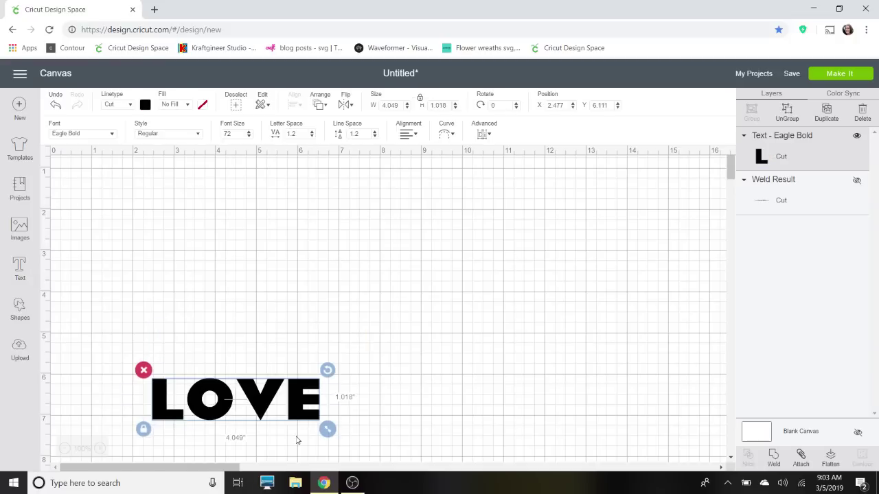
{"action": "left_click_drag", "start_coordinate": [298, 419], "coordinate": [595, 315]}
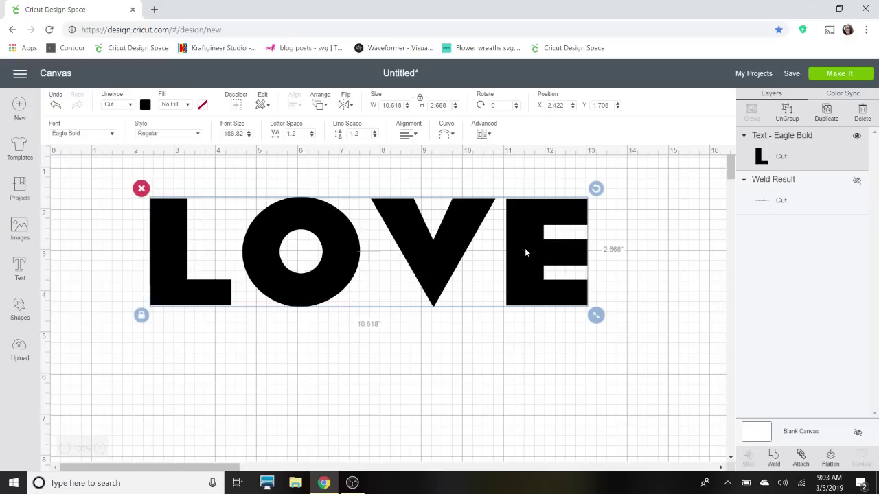
{"action": "left_click_drag", "start_coordinate": [596, 315], "coordinate": [652, 359]}
{"action": "left_click", "coordinate": [520, 362]}
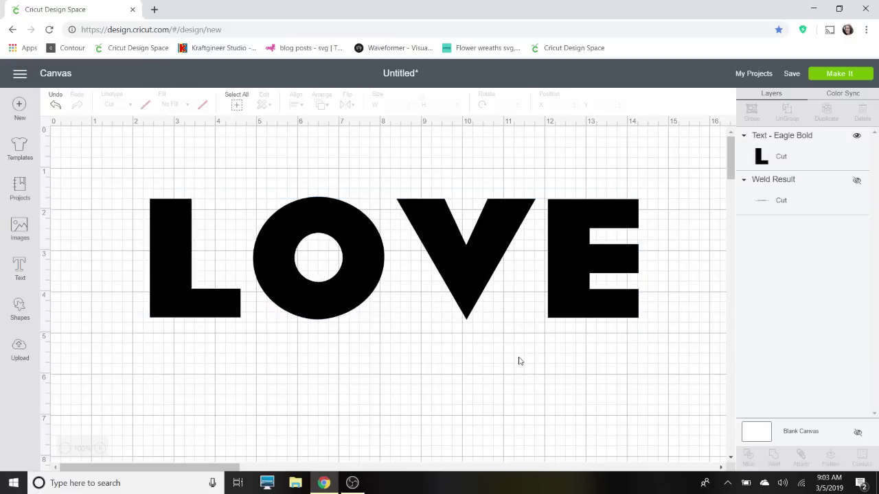
Add a second text line with the couple's two names separated by a pipe and ending in a bracket
{"action": "left_click", "coordinate": [20, 269]}
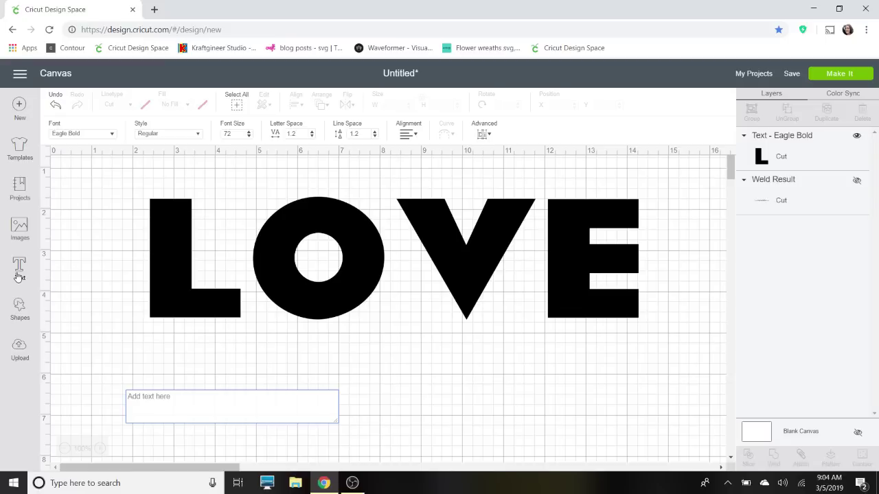
{"action": "type", "text": "cra"}
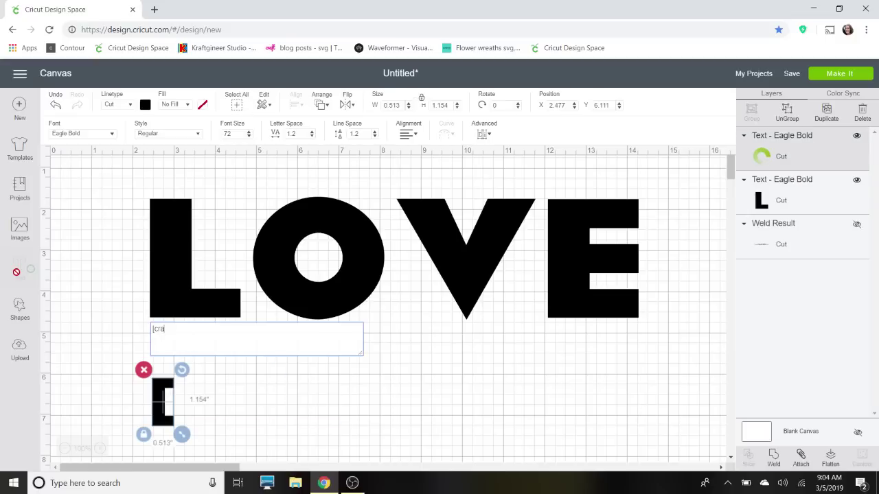
{"action": "type", "text": "ig"}
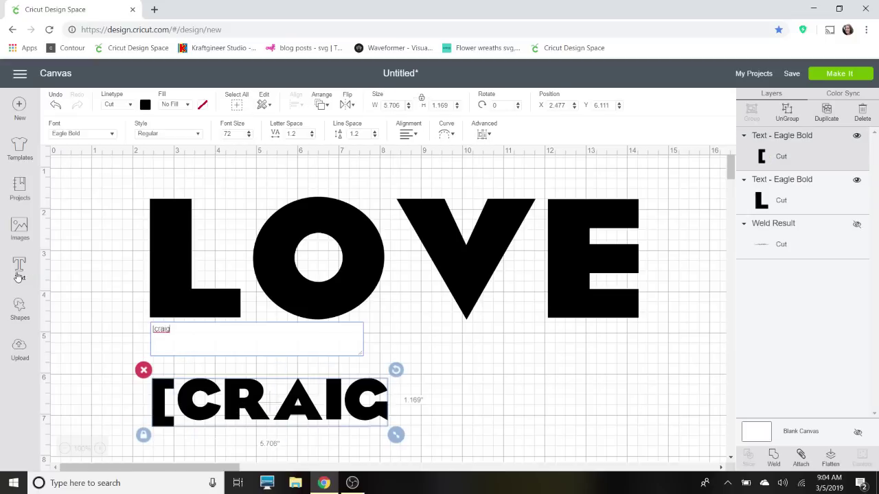
{"action": "type", "text": "|"}
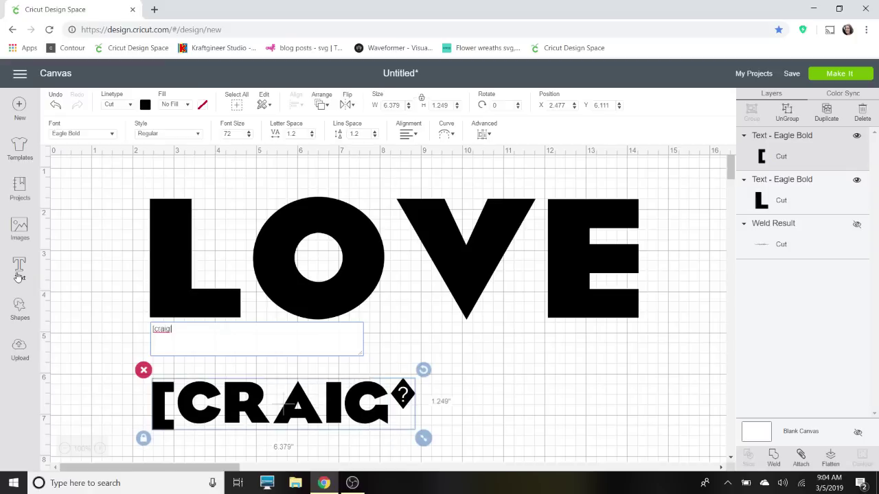
{"action": "type", "text": "katie"}
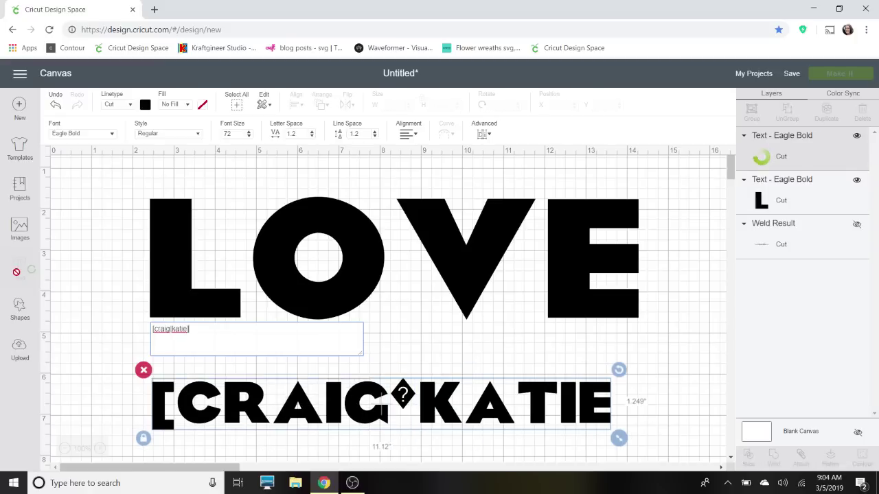
{"action": "type", "text": "]"}
Set the names line to I Love Glitter, enlarge it to about 12.9 inches, and place it under LOVE
{"action": "left_click", "coordinate": [86, 133]}
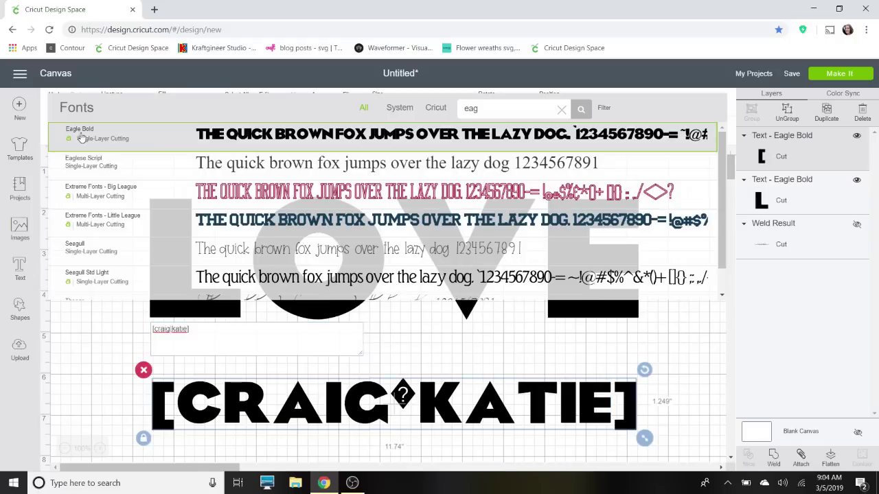
{"action": "double_click", "coordinate": [489, 109]}
{"action": "key", "text": "BackSpace"}
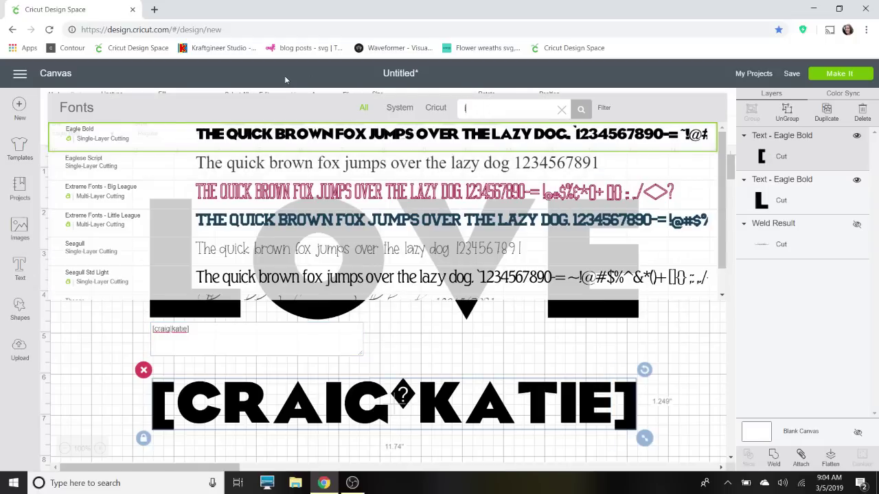
{"action": "type", "text": "I love"}
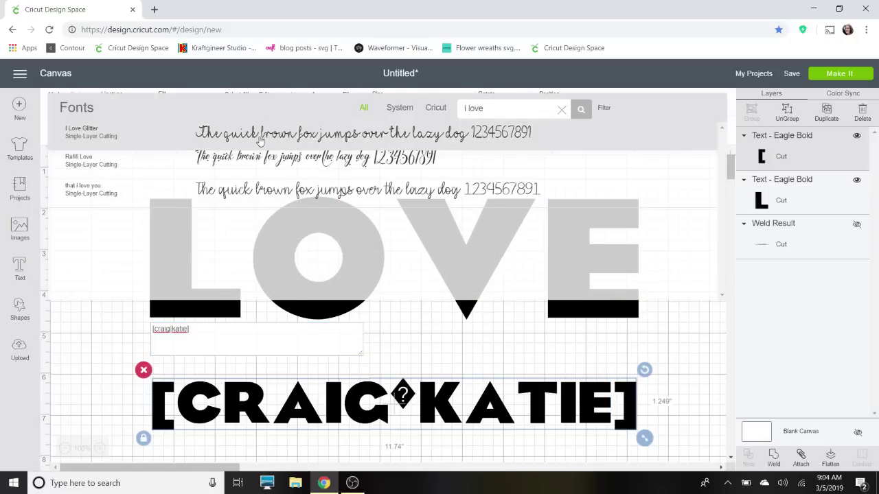
{"action": "left_click", "coordinate": [260, 137]}
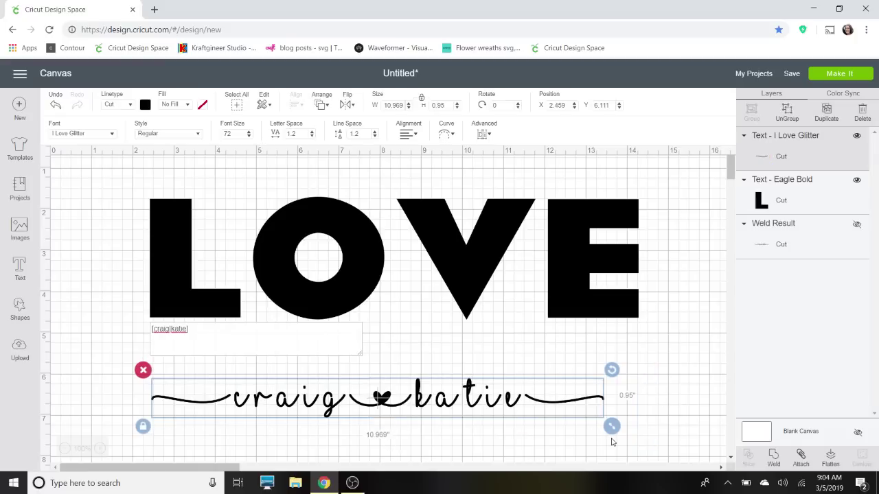
{"action": "left_click_drag", "start_coordinate": [611, 427], "coordinate": [697, 455]}
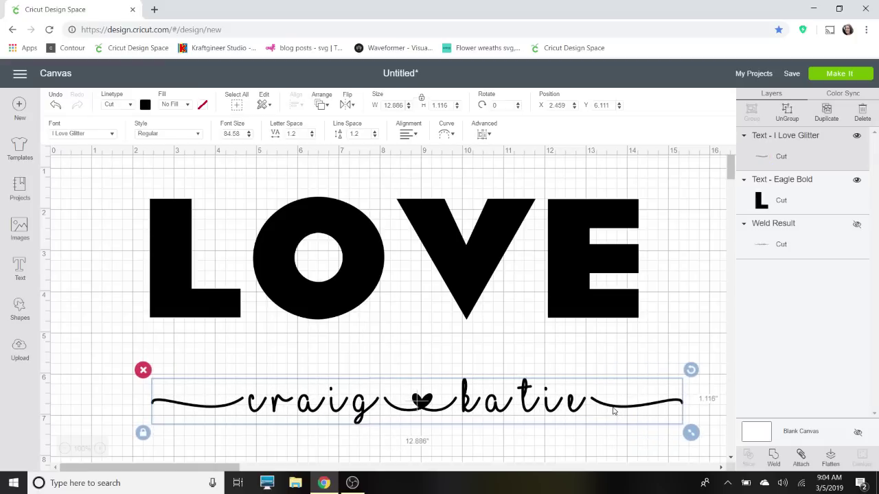
{"action": "left_click_drag", "start_coordinate": [614, 411], "coordinate": [583, 386]}
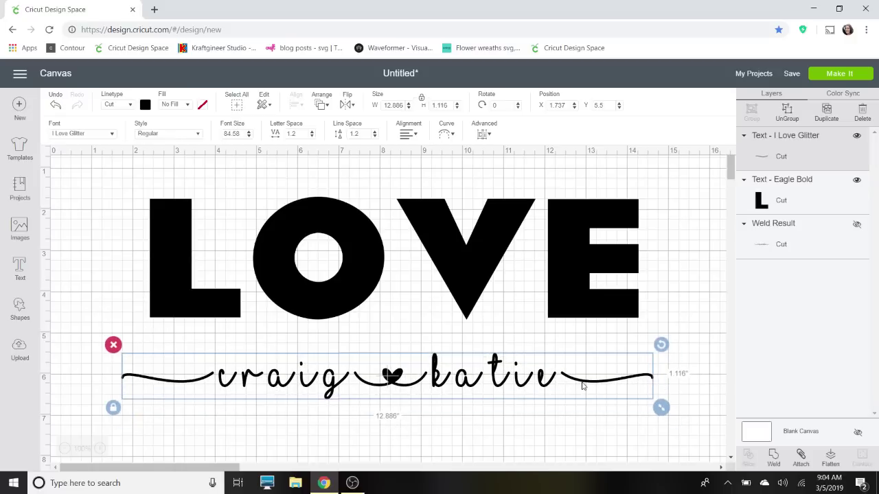
Lower the names line's letter spacing to -0.3, narrowing it to about 10.98 inches
{"action": "left_click", "coordinate": [312, 137]}
{"action": "left_click", "coordinate": [312, 137]}
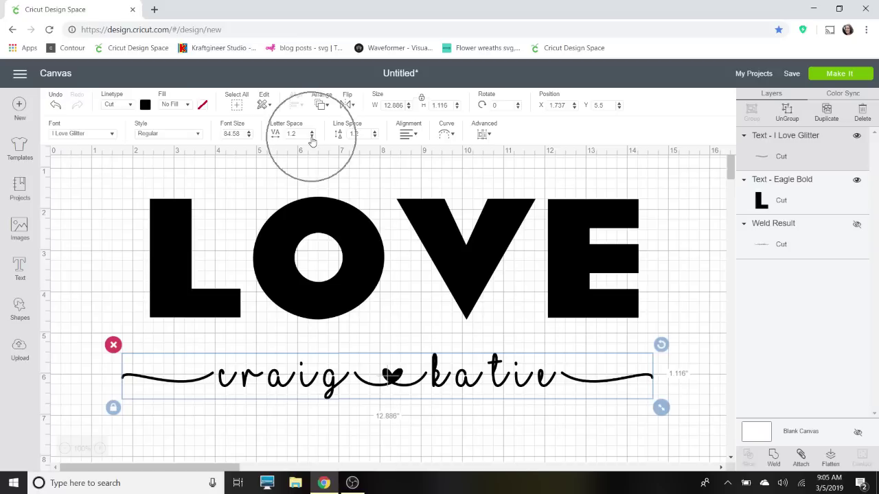
{"action": "left_click", "coordinate": [312, 137]}
{"action": "left_click", "coordinate": [312, 137]}
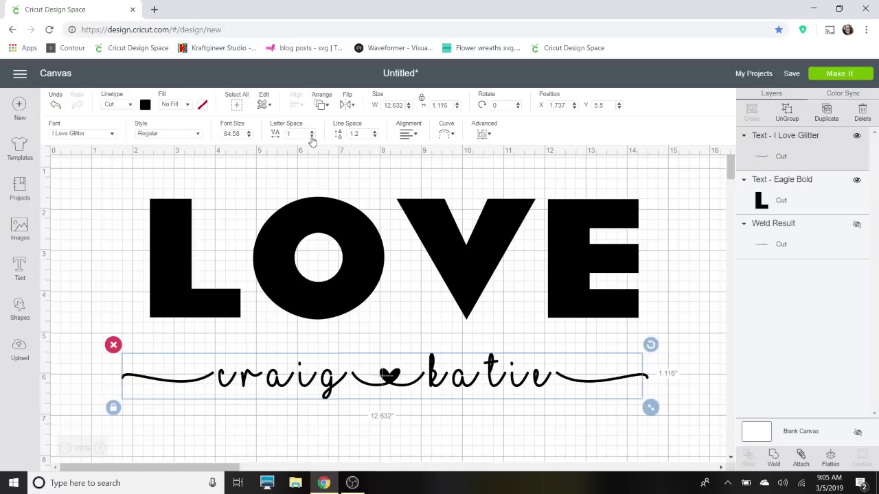
{"action": "left_click", "coordinate": [311, 138]}
{"action": "left_click", "coordinate": [312, 137]}
{"action": "left_click", "coordinate": [311, 137]}
{"action": "left_click", "coordinate": [312, 138]}
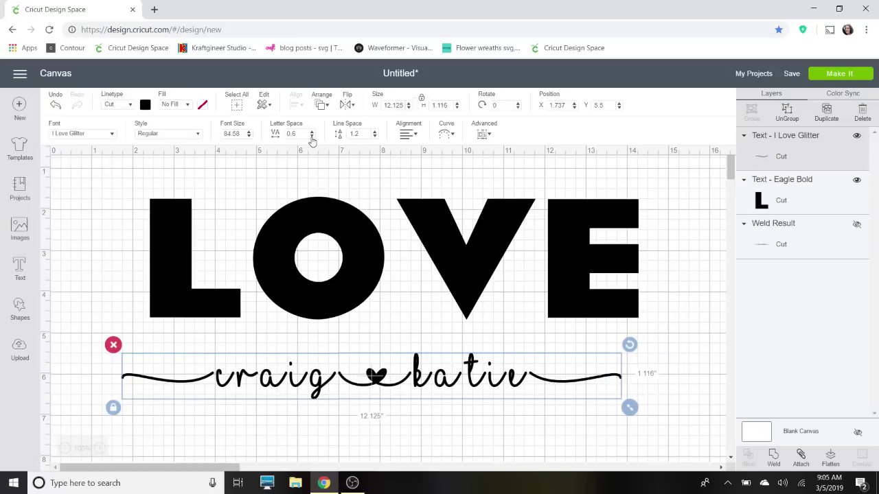
{"action": "left_click", "coordinate": [312, 138]}
{"action": "left_click", "coordinate": [312, 137]}
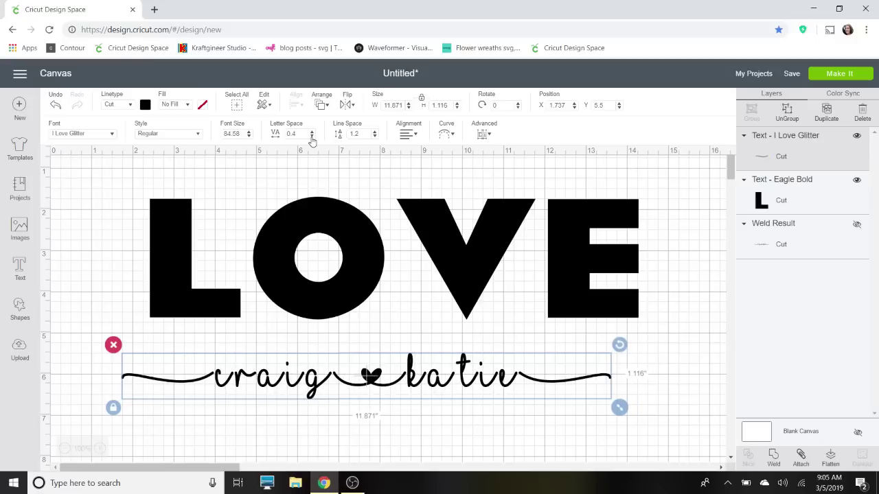
{"action": "left_click", "coordinate": [311, 137]}
{"action": "left_click", "coordinate": [312, 138]}
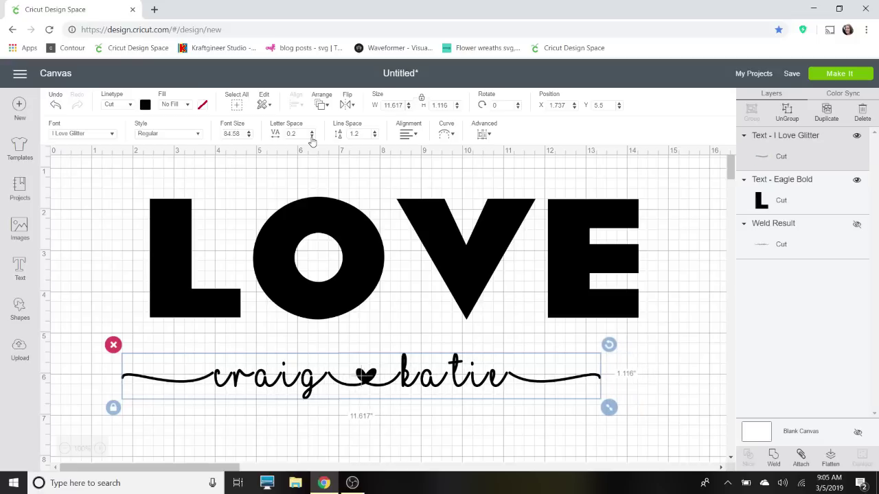
{"action": "left_click", "coordinate": [312, 138]}
{"action": "left_click", "coordinate": [312, 137]}
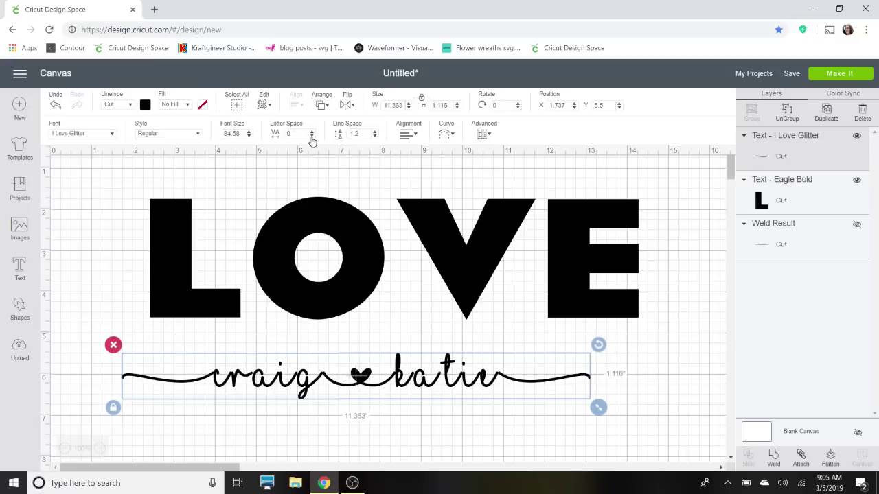
{"action": "left_click", "coordinate": [312, 136]}
{"action": "left_click", "coordinate": [312, 136]}
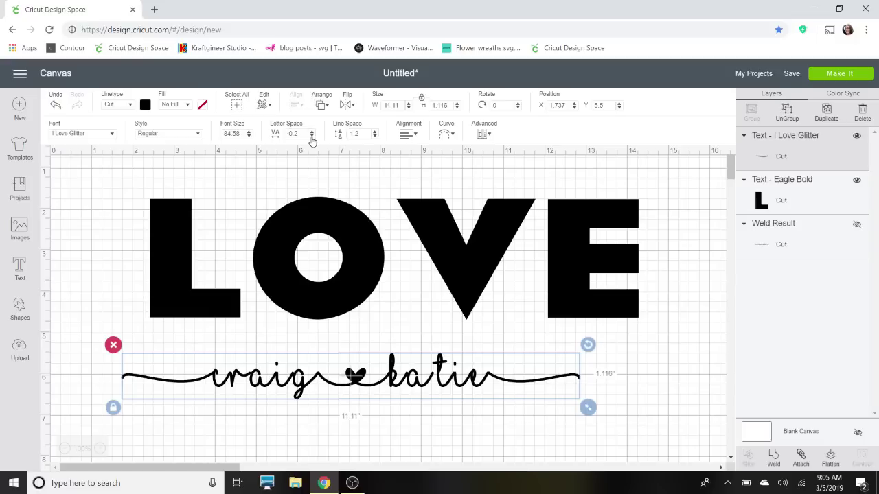
{"action": "left_click", "coordinate": [312, 137]}
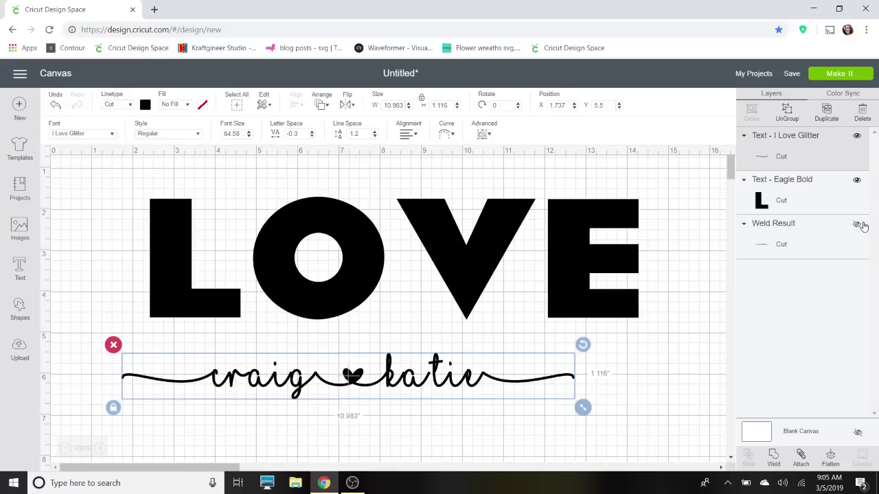
Nudge the second name's last three letters left, then marquee-select every letter of the script line
{"action": "left_click", "coordinate": [788, 103]}
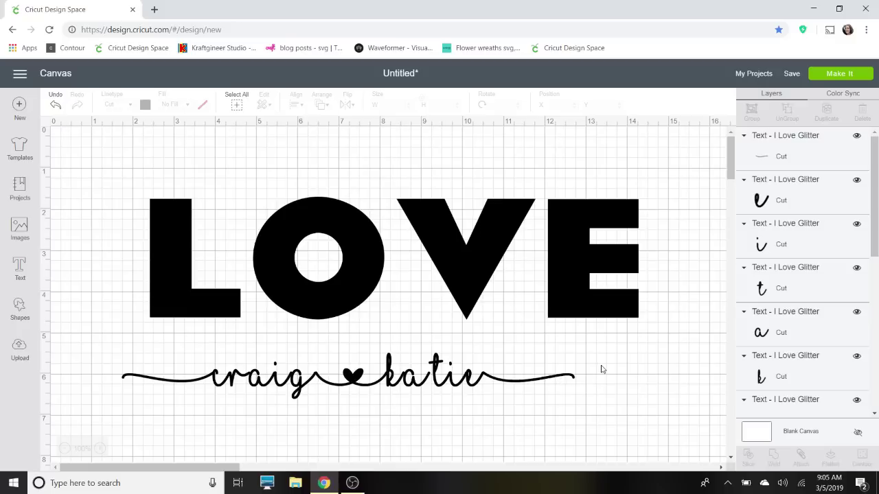
{"action": "left_click_drag", "start_coordinate": [601, 365], "coordinate": [434, 404]}
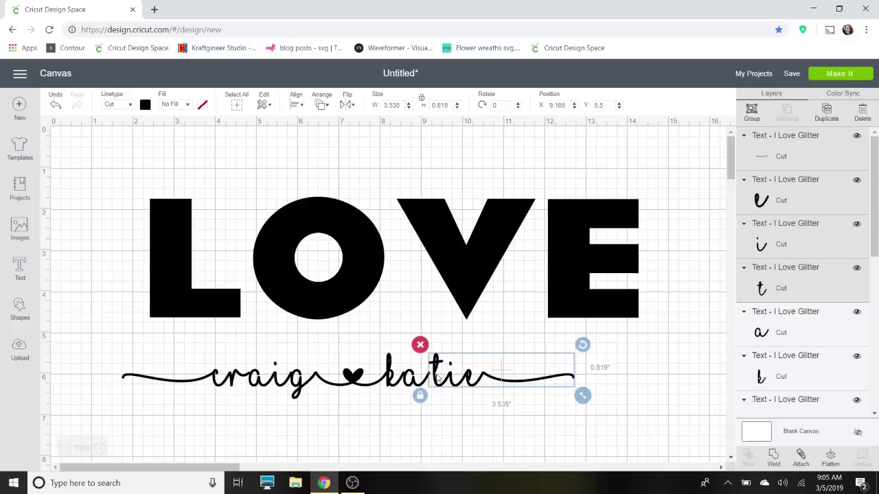
{"action": "mouse_move", "coordinate": [436, 390]}
{"action": "left_mouse_down"}
{"action": "mouse_move", "coordinate": [423, 390]}
{"action": "mouse_move", "coordinate": [459, 389]}
{"action": "mouse_move", "coordinate": [434, 392]}
{"action": "left_mouse_up"}
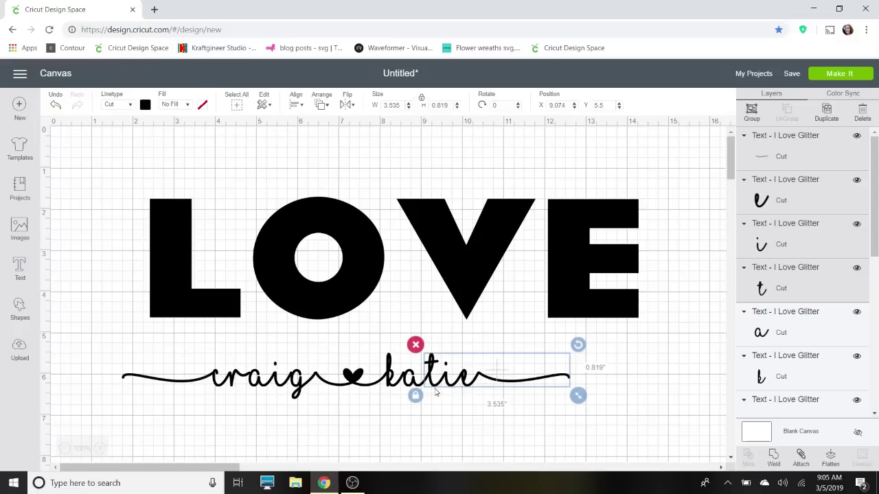
{"action": "left_click", "coordinate": [440, 401]}
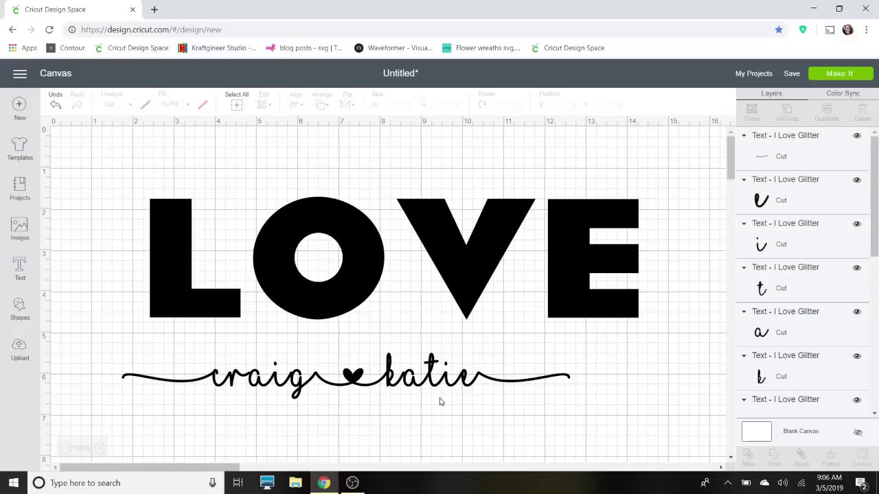
{"action": "left_click_drag", "start_coordinate": [150, 408], "coordinate": [558, 364]}
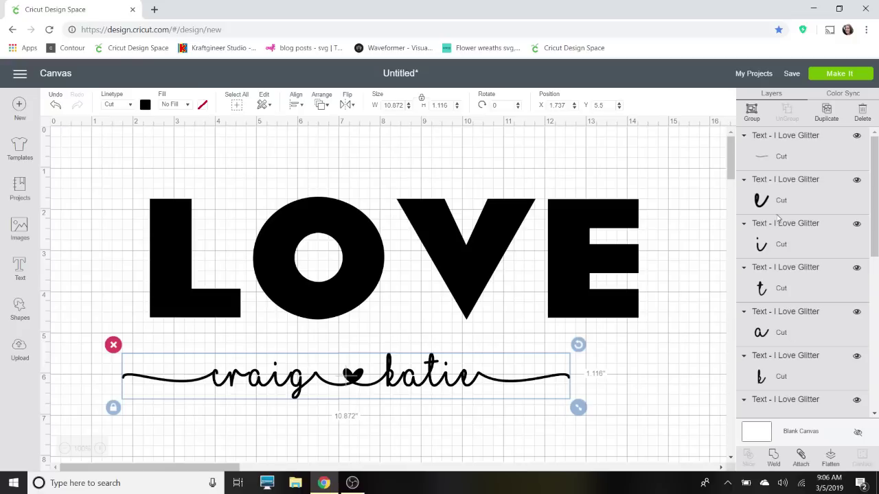
Group and hide the loose script letters, then select the welded script and LOVE layers
{"action": "left_click", "coordinate": [753, 113]}
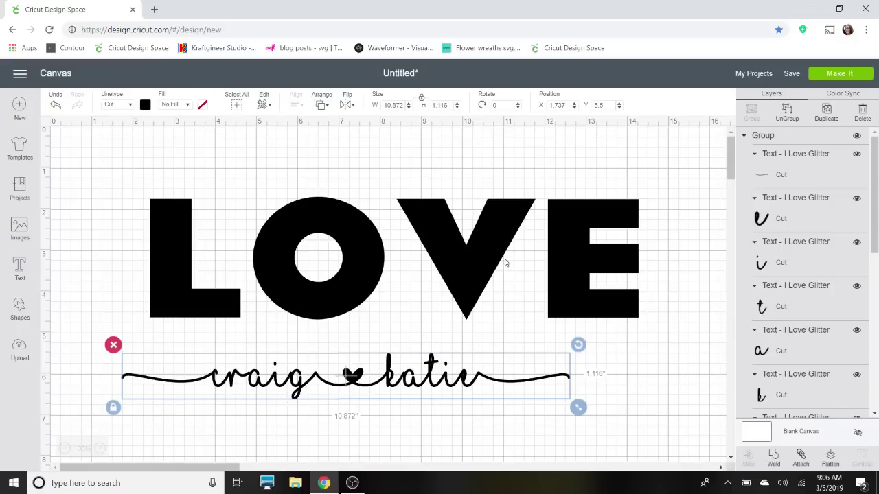
{"action": "left_click", "coordinate": [856, 136]}
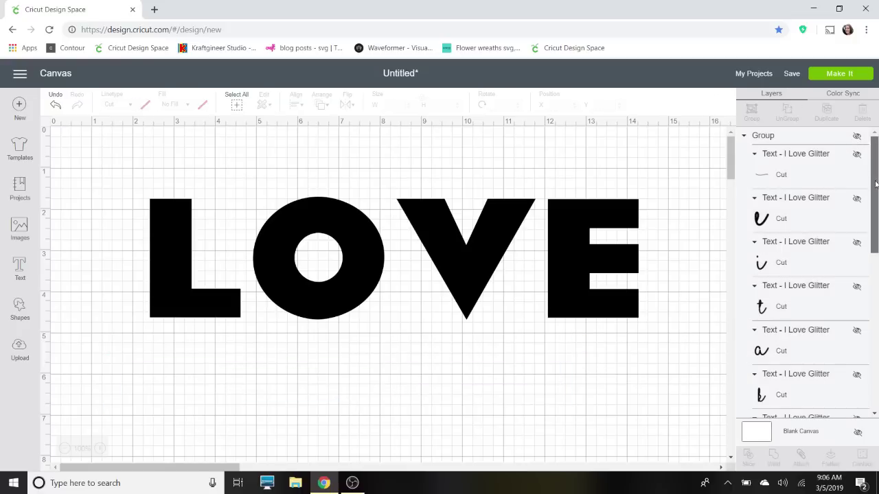
{"action": "left_click_drag", "start_coordinate": [873, 182], "coordinate": [866, 412]}
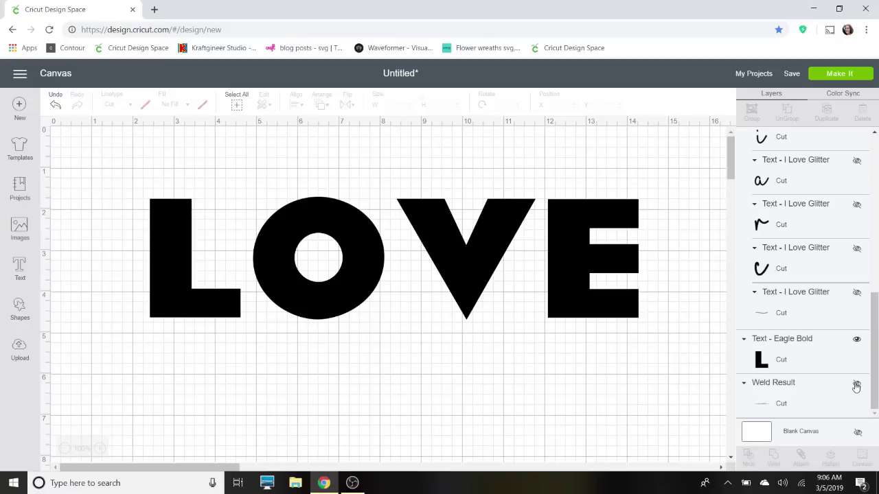
{"action": "left_click", "coordinate": [856, 387]}
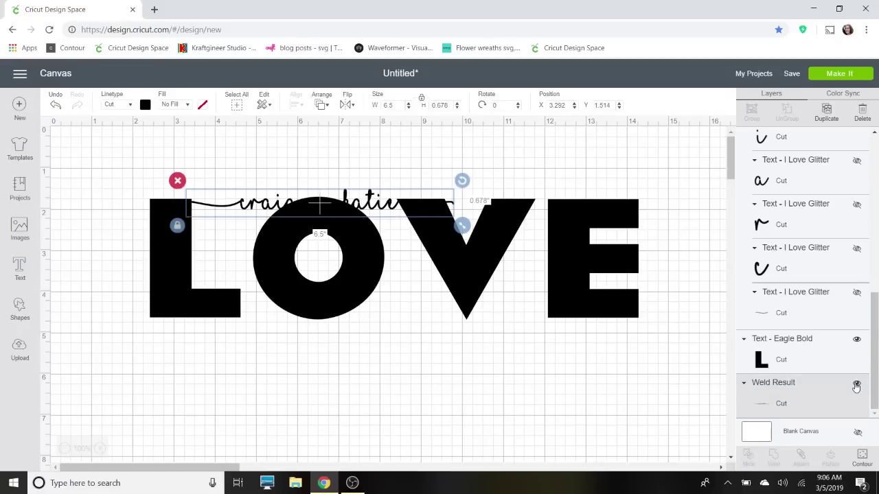
{"action": "left_click", "coordinate": [369, 212]}
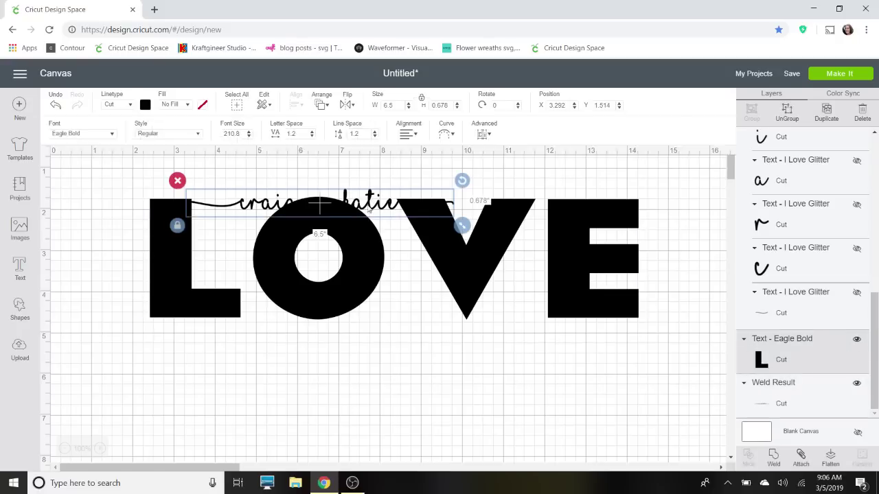
Move LOVE lower, nudge the welded script right, and set its Fill to Print
{"action": "left_click_drag", "start_coordinate": [369, 212], "coordinate": [335, 275]}
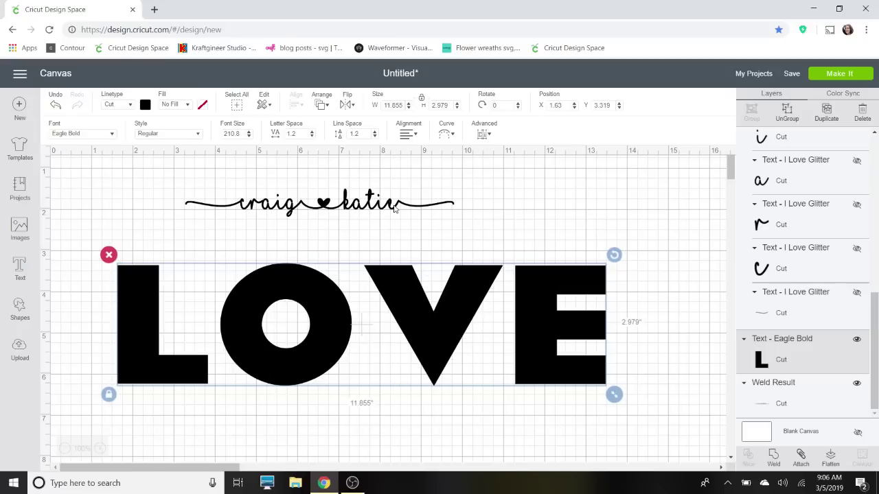
{"action": "left_click_drag", "start_coordinate": [395, 205], "coordinate": [417, 201]}
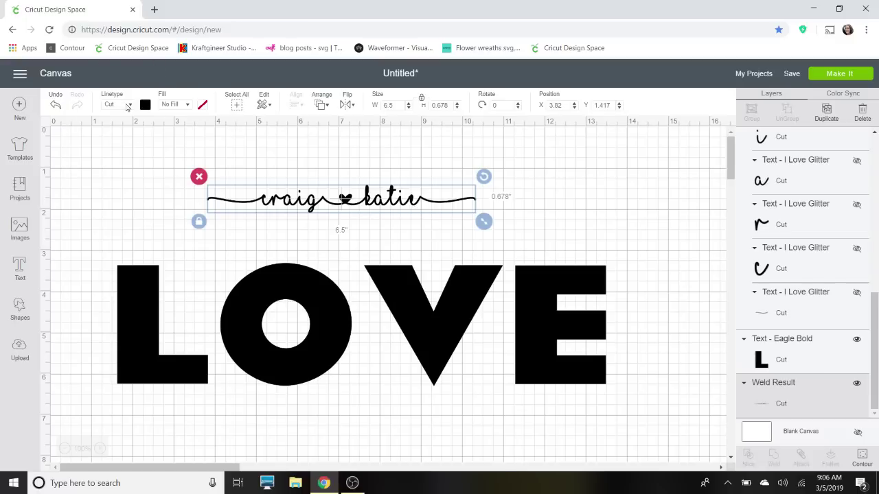
{"action": "left_click", "coordinate": [176, 105]}
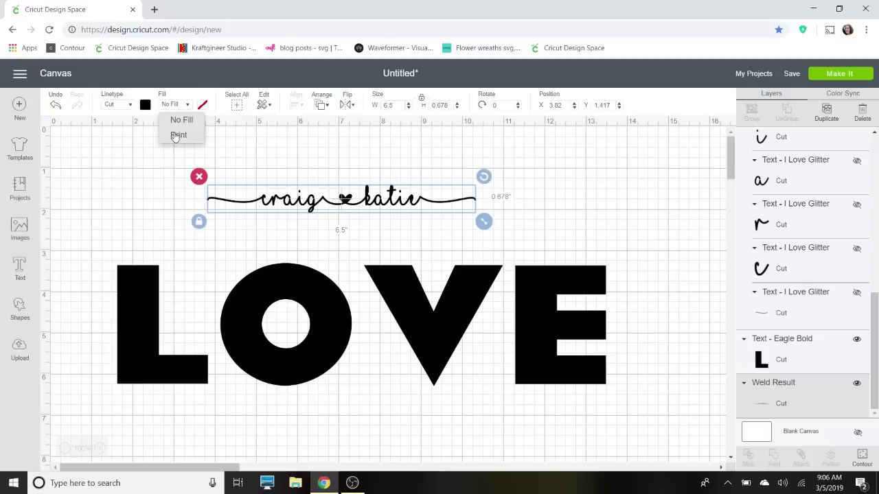
{"action": "left_click", "coordinate": [176, 135]}
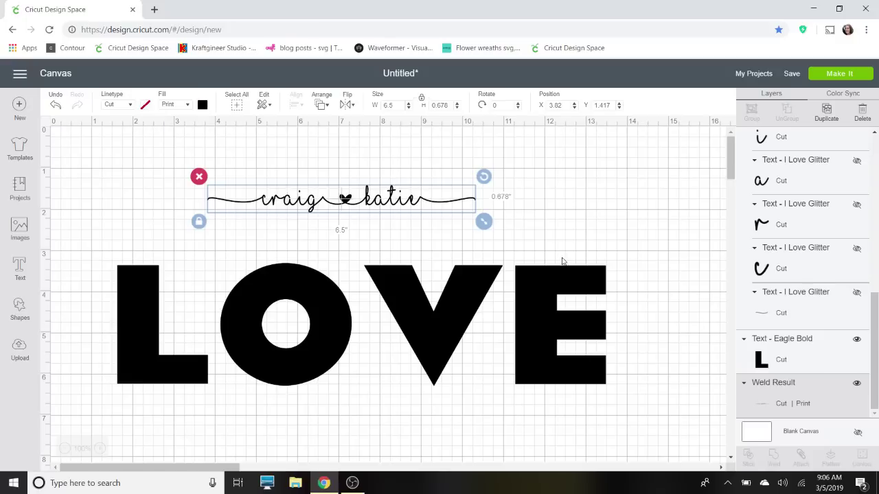
{"action": "left_click", "coordinate": [804, 393]}
Hide LOVE and send the script's print-then-cut mat through Make It to the printer
{"action": "left_click", "coordinate": [858, 340]}
{"action": "left_click", "coordinate": [858, 340]}
{"action": "left_click", "coordinate": [858, 341]}
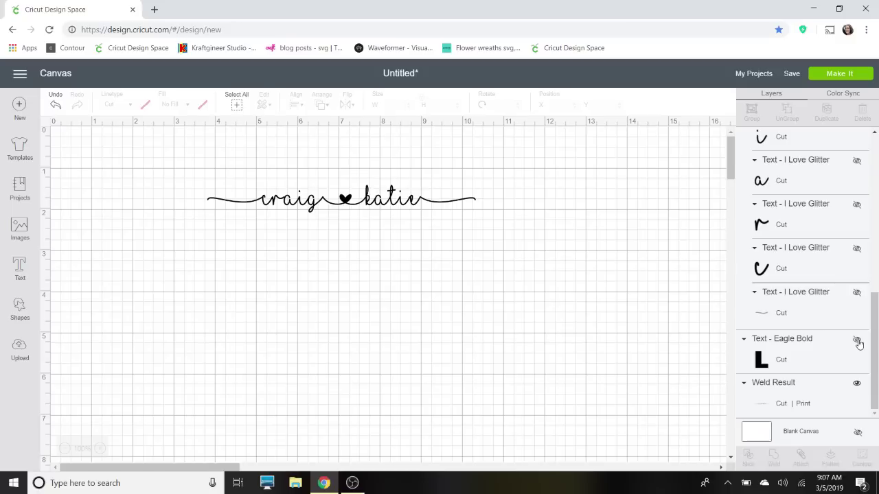
{"action": "left_click", "coordinate": [829, 76]}
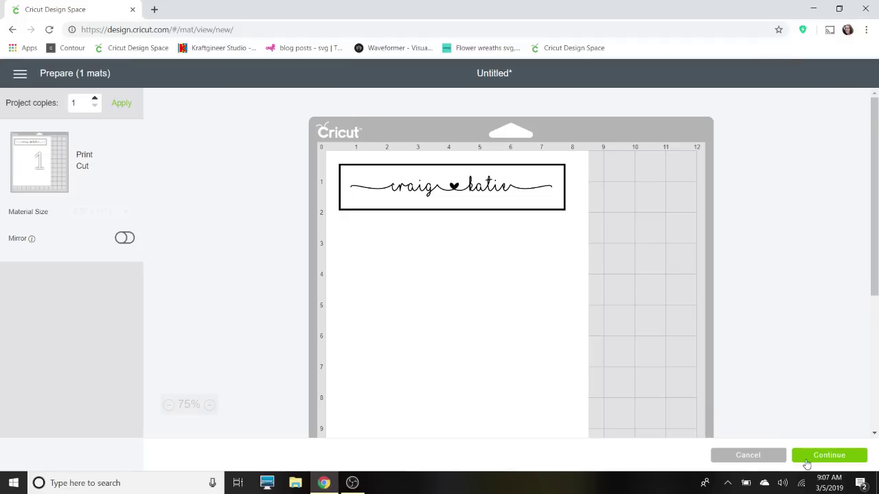
{"action": "left_click", "coordinate": [807, 462]}
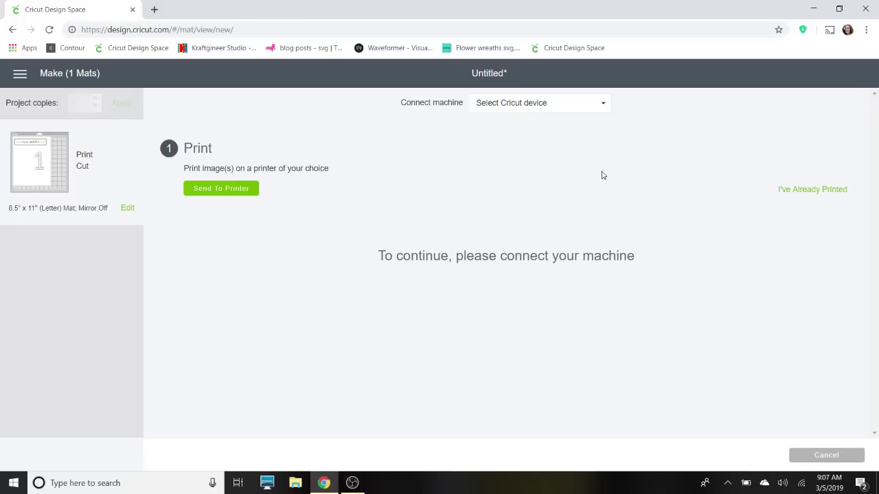
{"action": "left_click", "coordinate": [253, 189]}
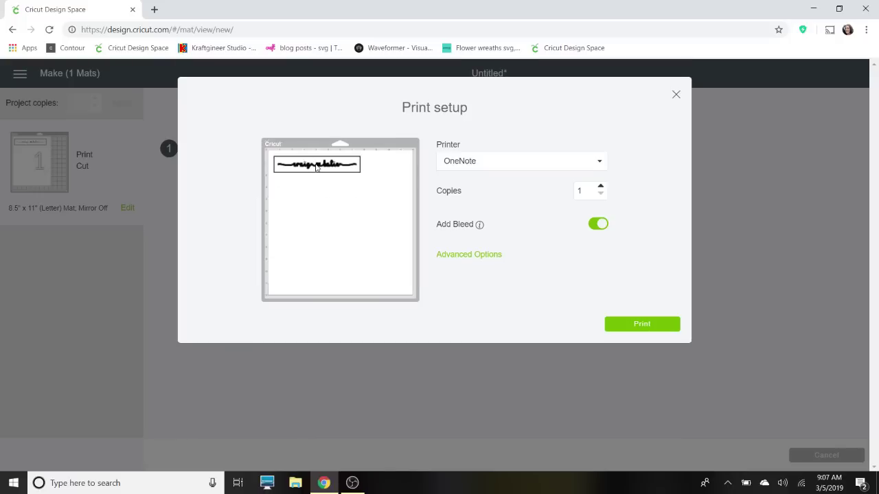
Save the bled print preview as a PNG named after the couple with 'Bleed 2'
{"action": "right_click", "coordinate": [318, 168]}
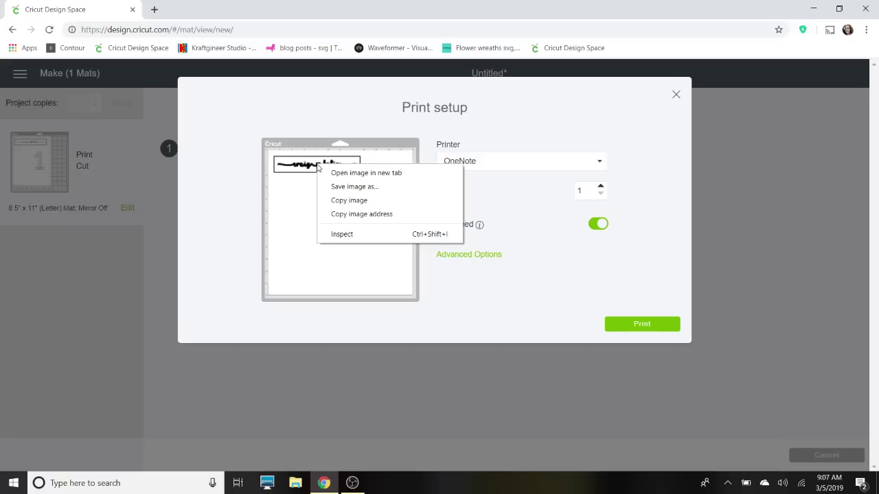
{"action": "left_click", "coordinate": [341, 187]}
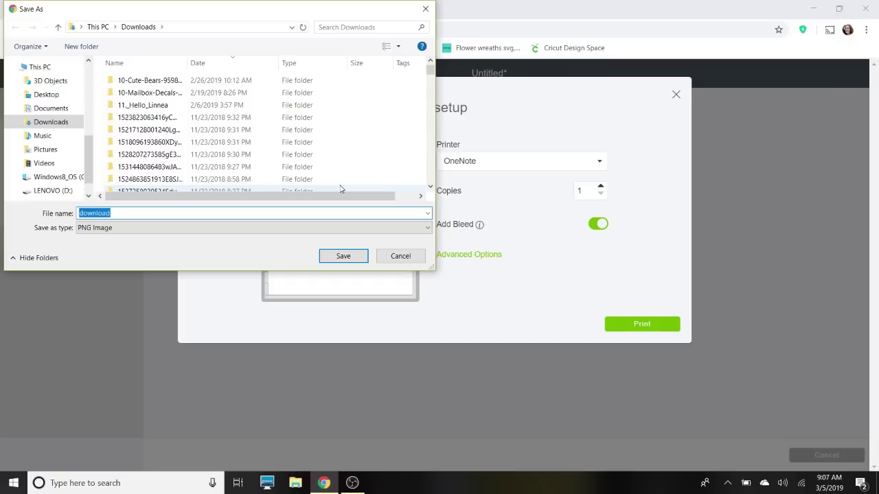
{"action": "type", "text": "Craig"}
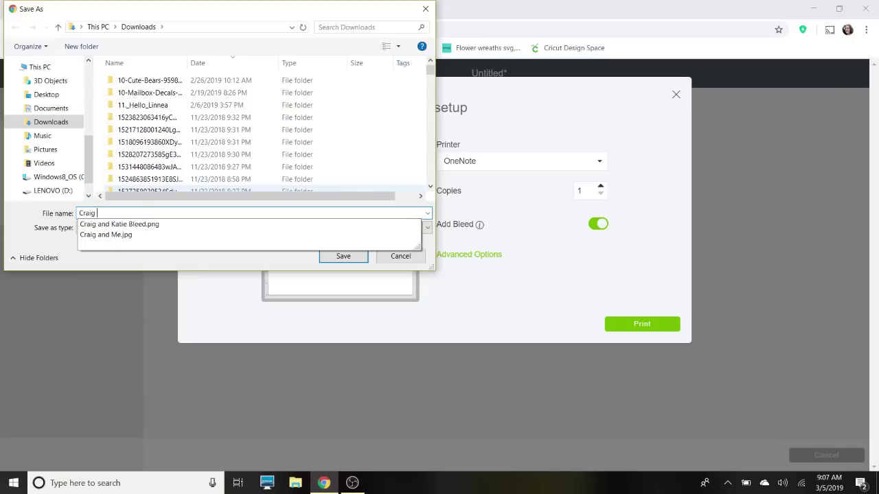
{"action": "type", "text": " and Kat"}
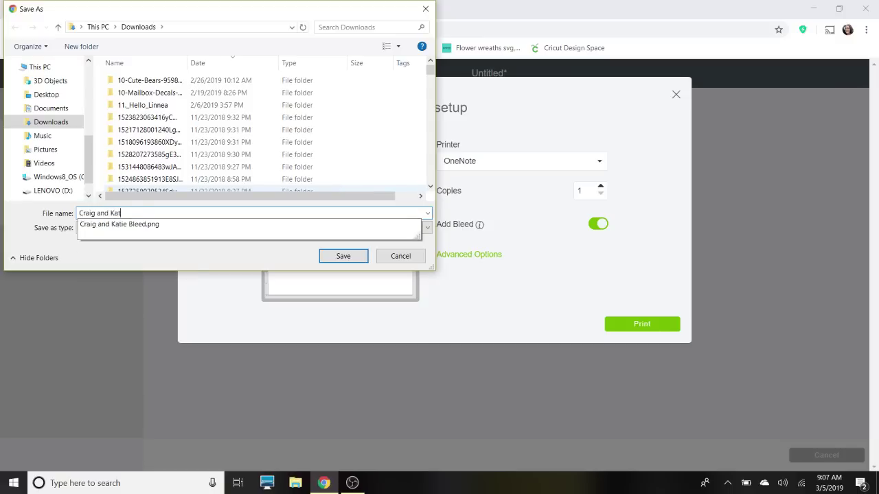
{"action": "type", "text": "ie Bleed"}
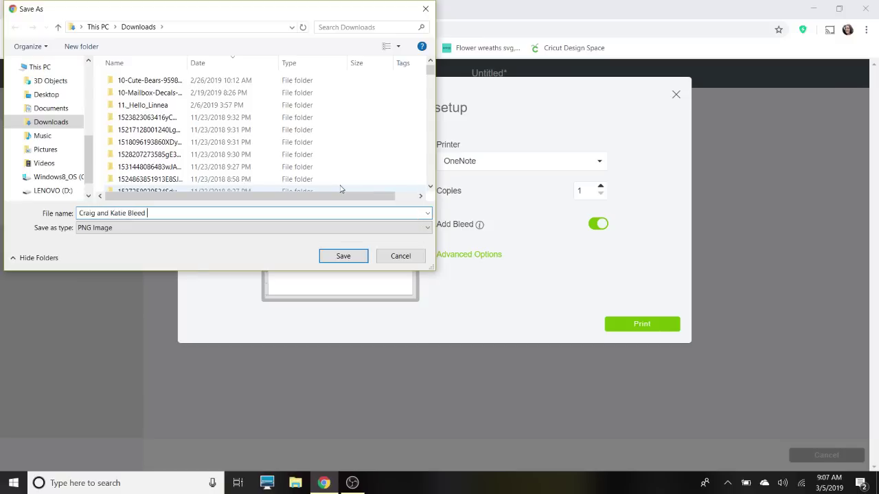
{"action": "type", "text": " 2"}
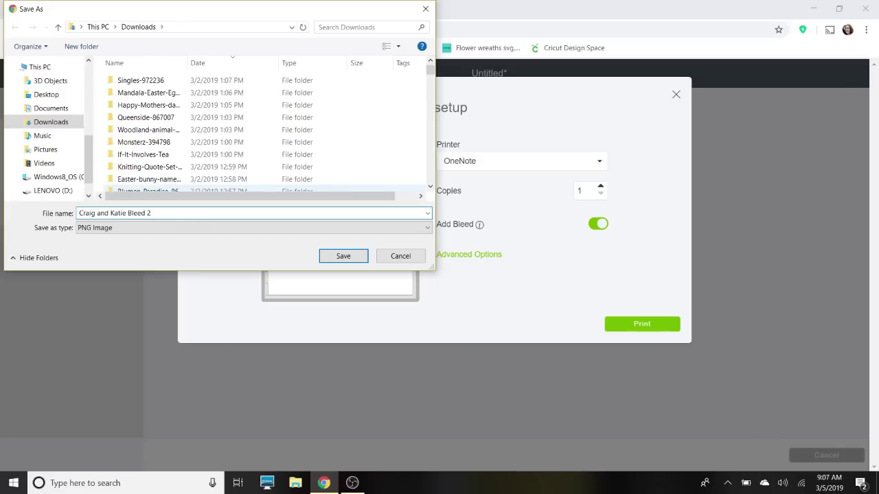
{"action": "key", "text": "Return"}
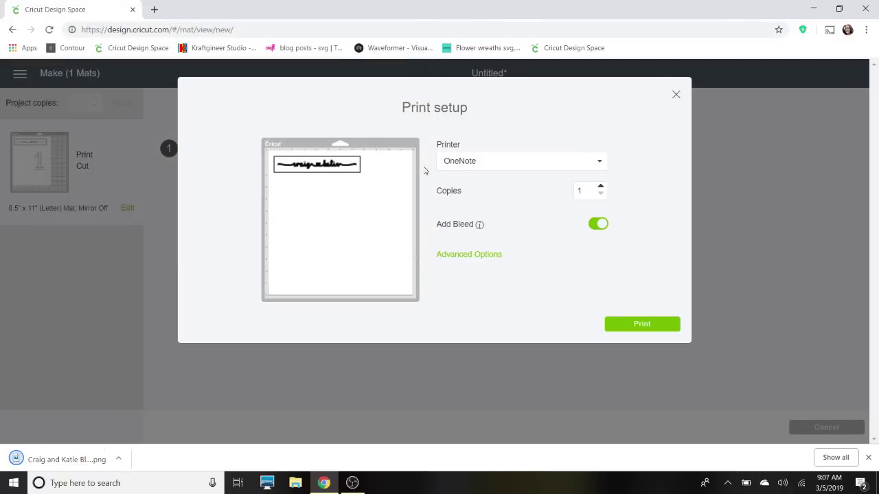
Close print setup, cancel the cut job, and reselect the welded script on the canvas
{"action": "left_click", "coordinate": [676, 97]}
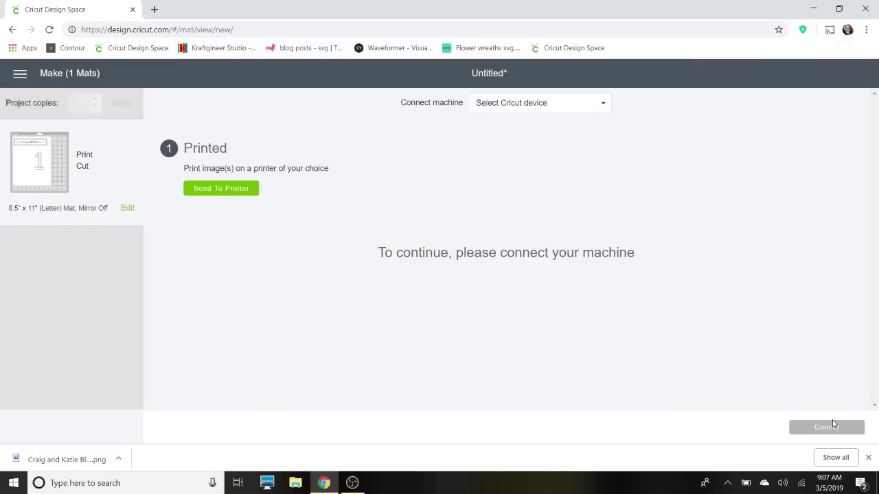
{"action": "left_click", "coordinate": [826, 428]}
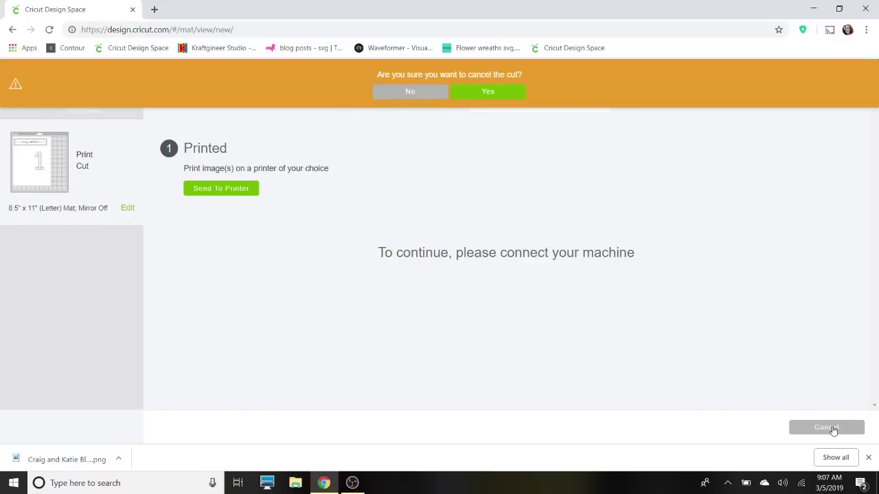
{"action": "left_click", "coordinate": [512, 92]}
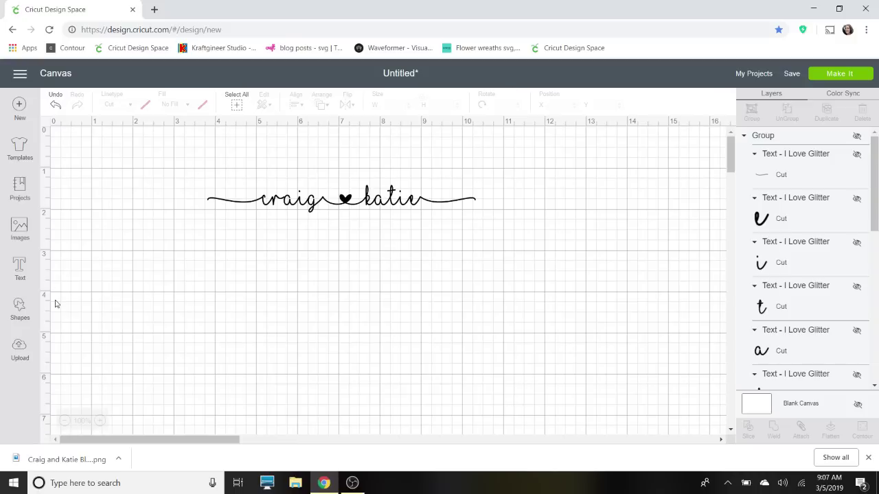
{"action": "left_click", "coordinate": [346, 200]}
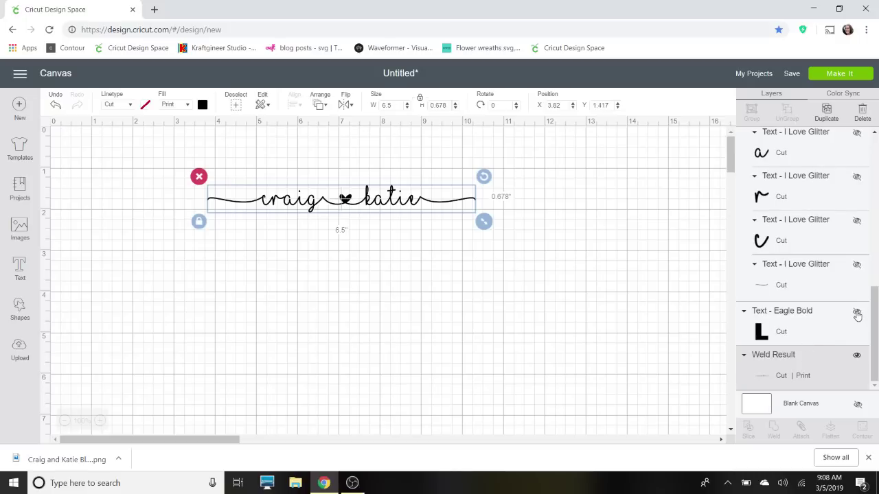
{"action": "left_click", "coordinate": [856, 312]}
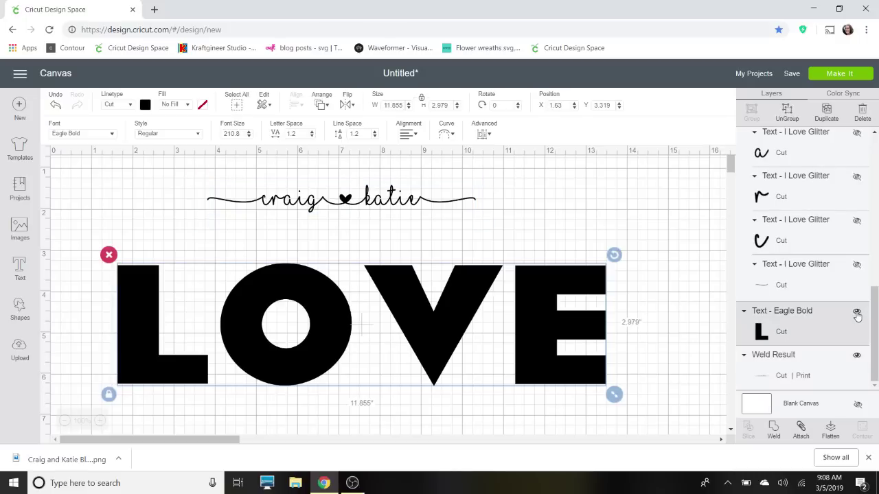
{"action": "left_click", "coordinate": [348, 200]}
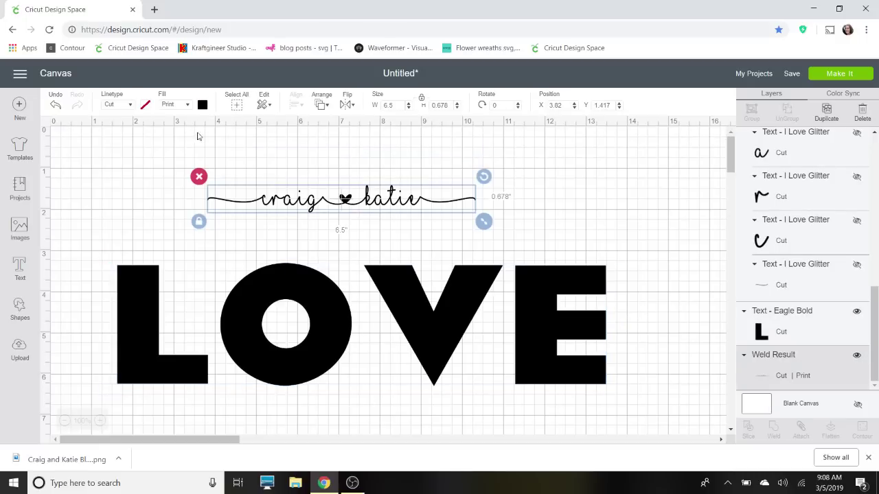
Give the script Cut linetype, No Fill and a pink material colour, then go to Upload
{"action": "left_click", "coordinate": [120, 107]}
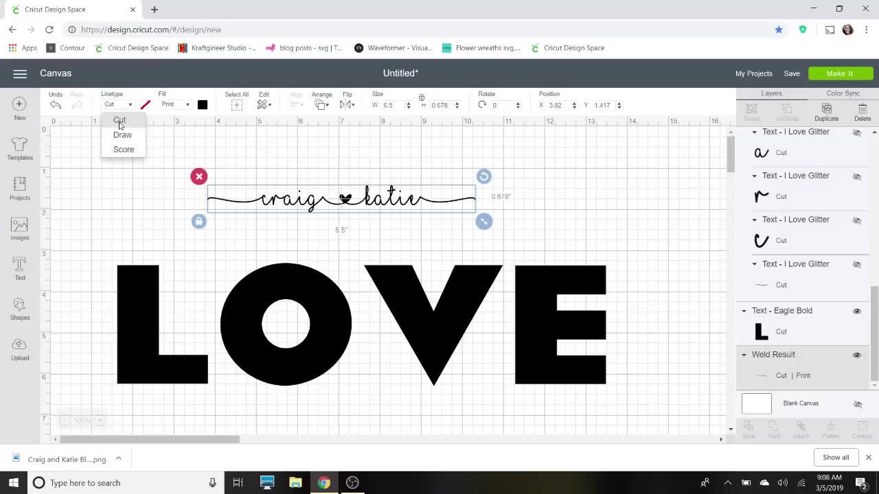
{"action": "left_click", "coordinate": [119, 120]}
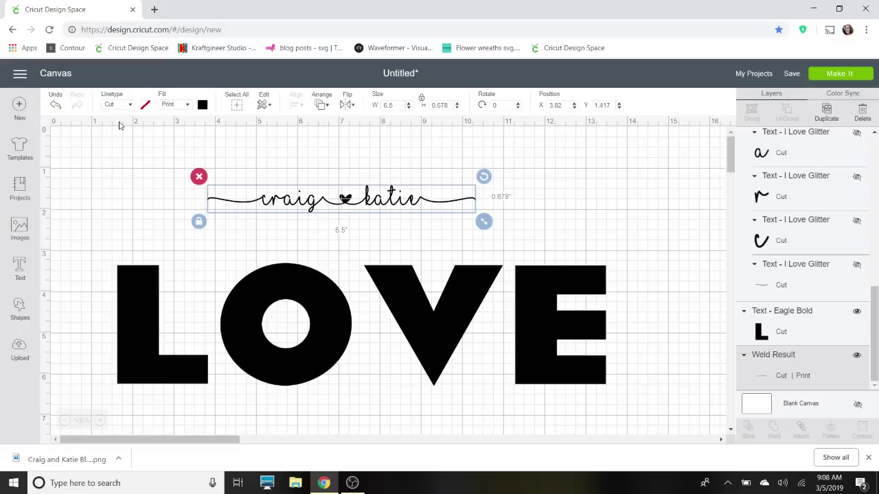
{"action": "left_click", "coordinate": [172, 107]}
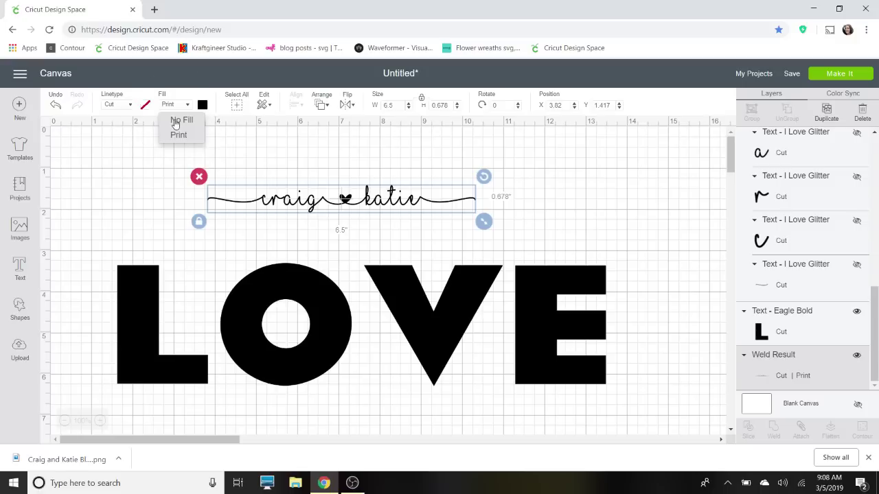
{"action": "left_click", "coordinate": [175, 121]}
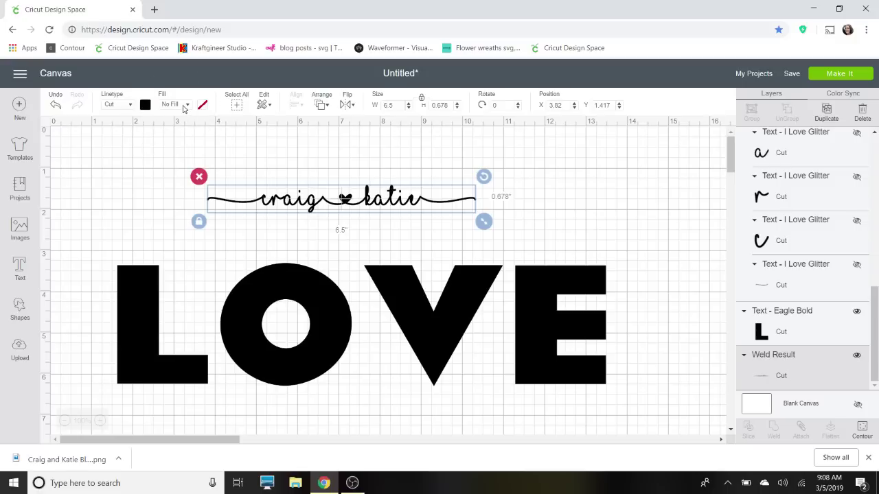
{"action": "left_click", "coordinate": [145, 105]}
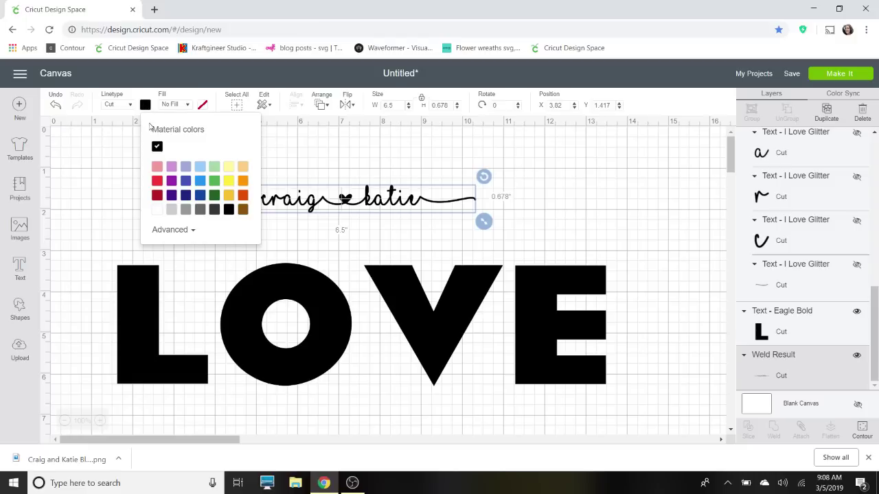
{"action": "left_click", "coordinate": [157, 167]}
{"action": "left_click", "coordinate": [111, 244]}
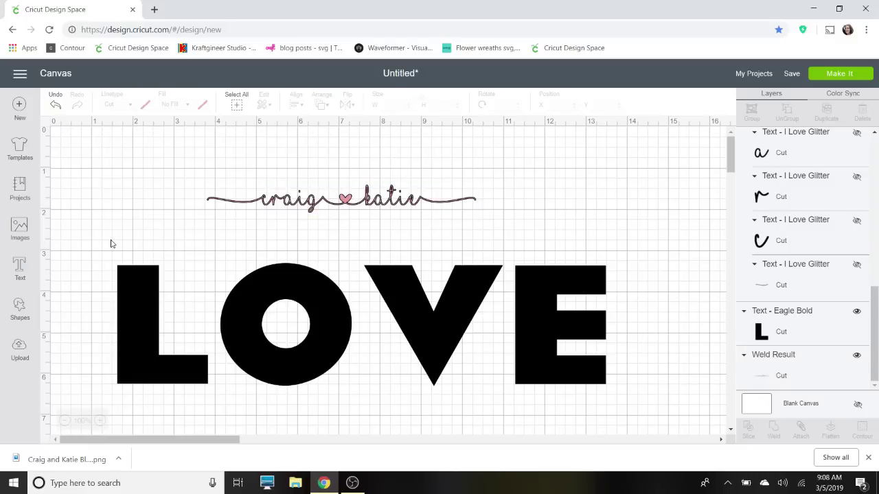
{"action": "left_click", "coordinate": [20, 353]}
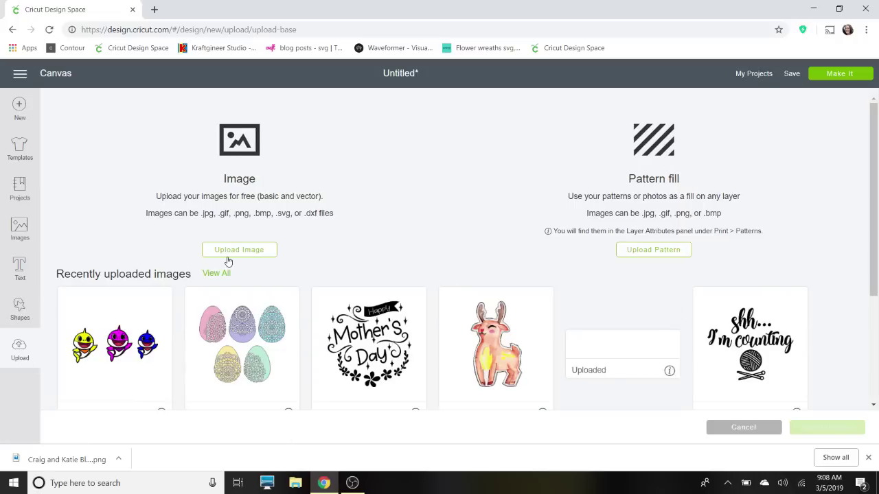
Upload the Bleed 2 shadow PNG from Downloads as a Complex image and continue to erasing
{"action": "left_click", "coordinate": [228, 258]}
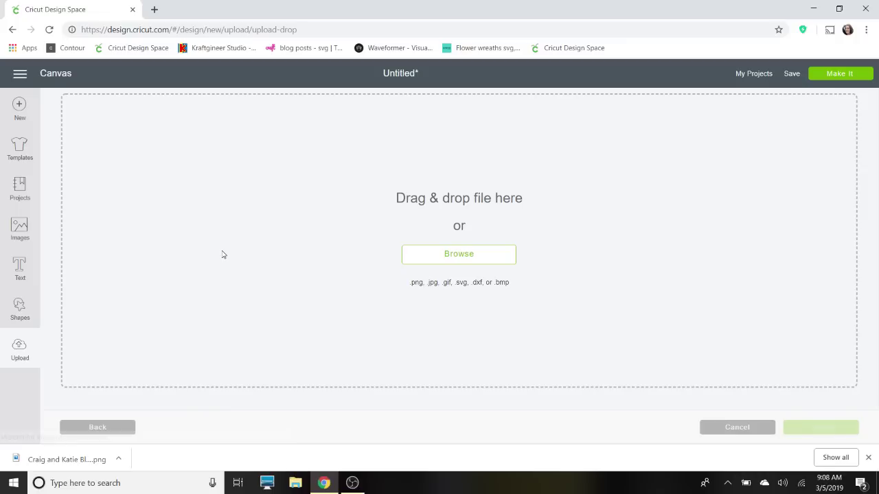
{"action": "left_click", "coordinate": [445, 265]}
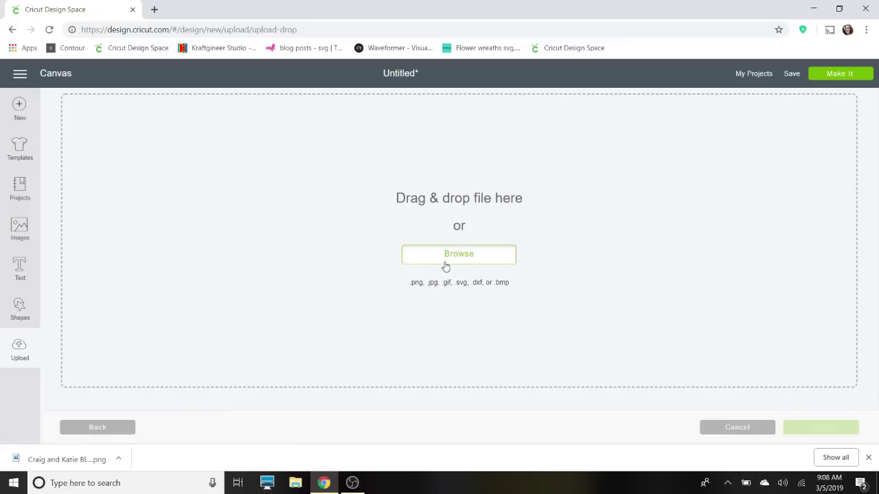
{"action": "type", "text": "crai"}
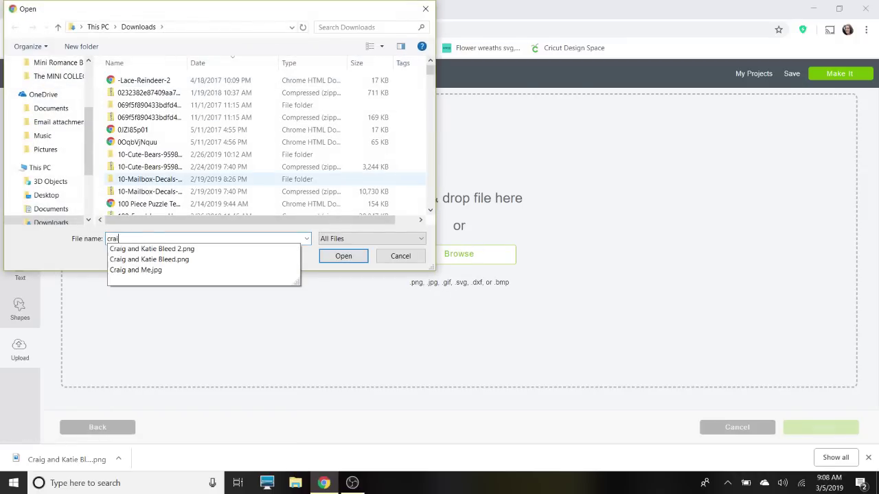
{"action": "type", "text": "g"}
{"action": "key", "text": "Down"}
{"action": "key", "text": "Return"}
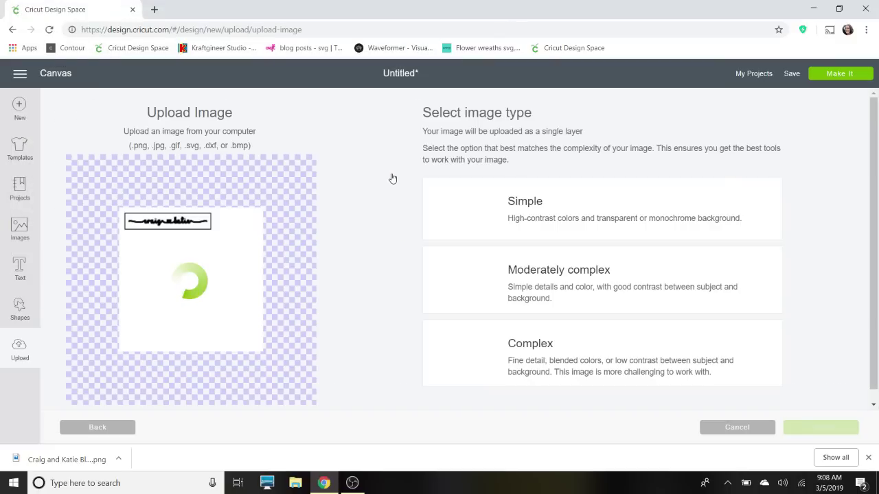
{"action": "left_click", "coordinate": [553, 347]}
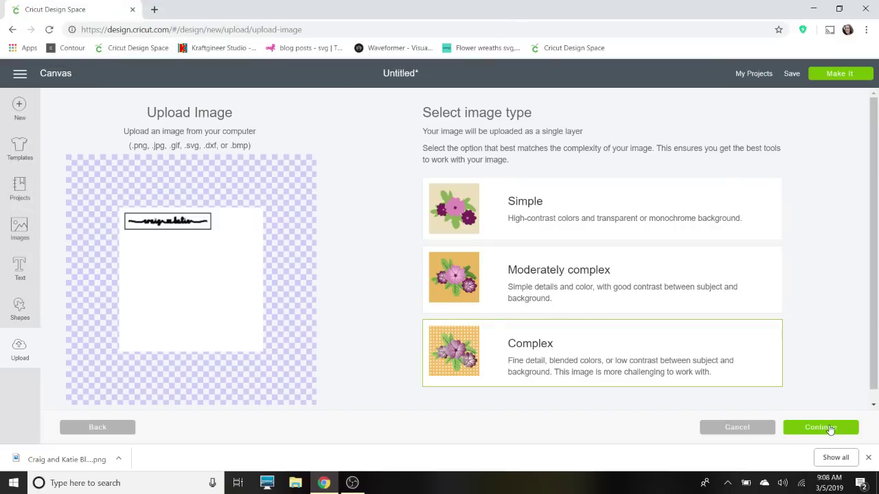
{"action": "left_click", "coordinate": [829, 428]}
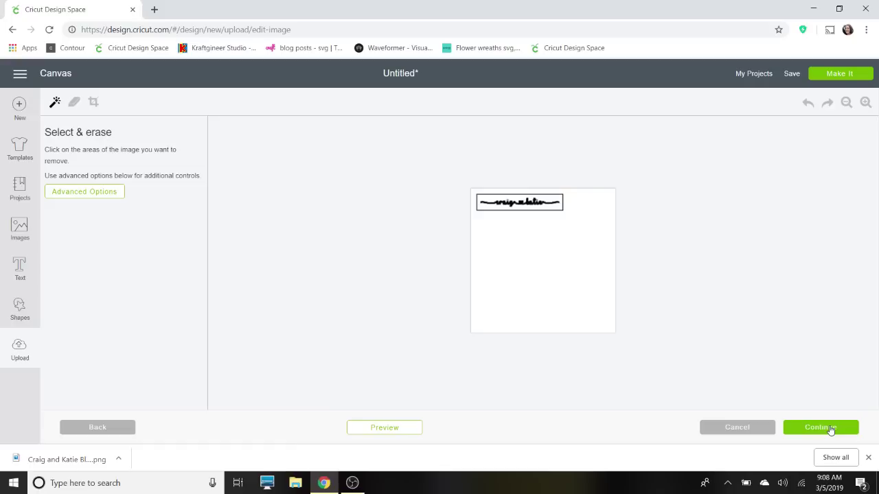
Zoom in and erase the white background inside the border, undoing the accidental erase on the lettering
{"action": "left_click", "coordinate": [867, 107]}
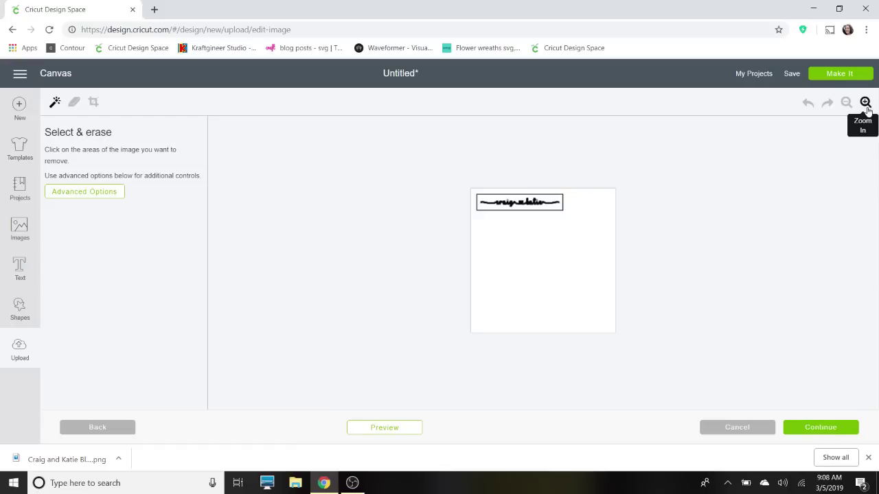
{"action": "left_click", "coordinate": [866, 106]}
{"action": "left_click", "coordinate": [867, 106]}
{"action": "left_click", "coordinate": [866, 107]}
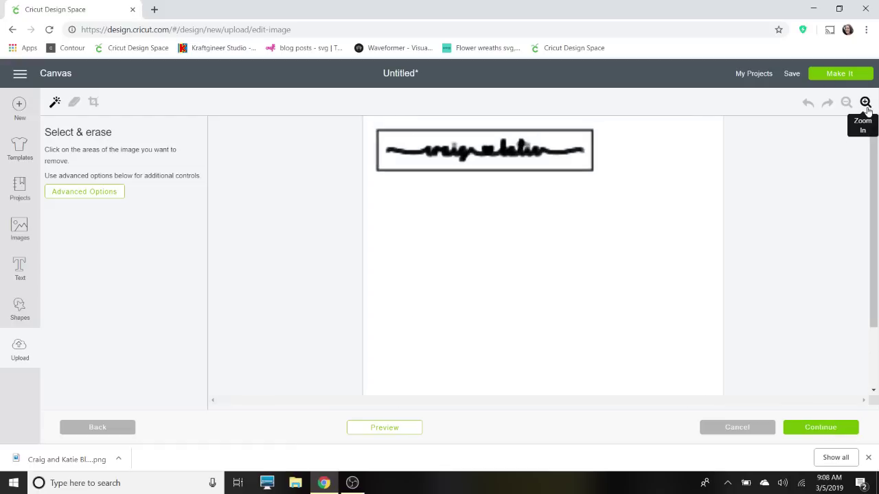
{"action": "left_click", "coordinate": [867, 106]}
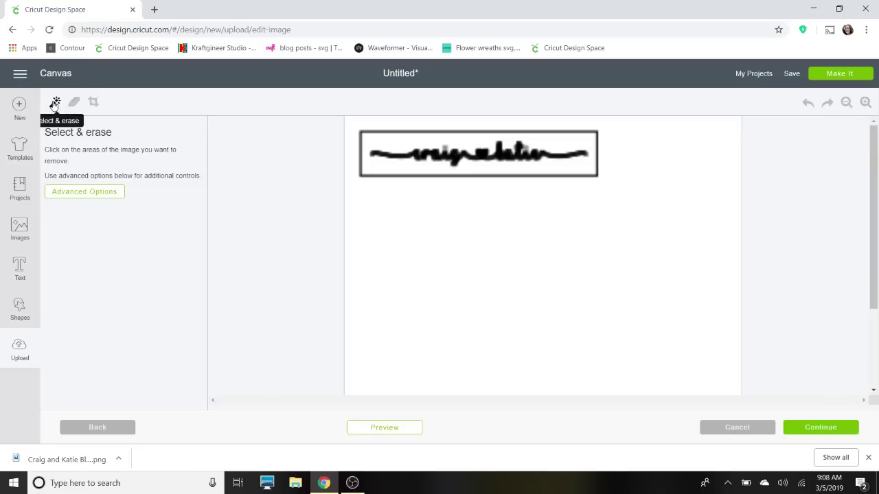
{"action": "left_click", "coordinate": [576, 142]}
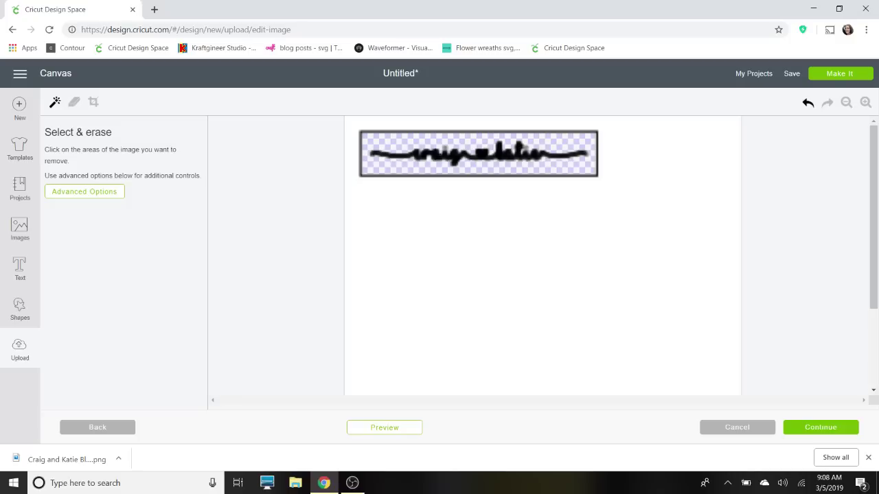
{"action": "left_click", "coordinate": [434, 154]}
{"action": "left_click", "coordinate": [811, 103]}
Erase the white background outside the border and the top and left border lines
{"action": "left_click", "coordinate": [362, 129]}
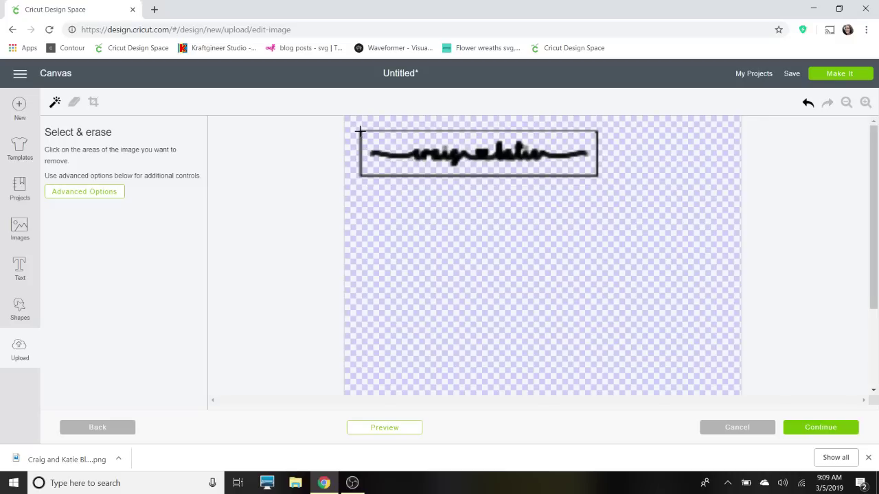
{"action": "left_click", "coordinate": [360, 130]}
{"action": "left_click", "coordinate": [360, 134]}
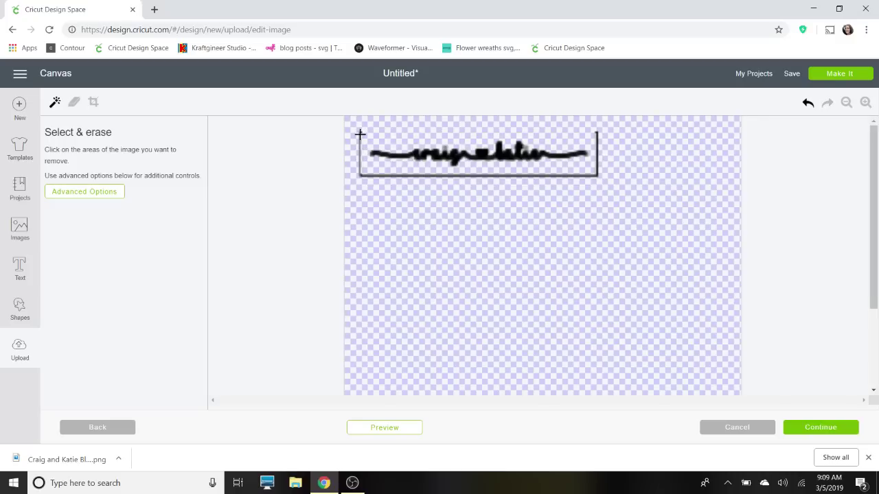
Crop the shadow image tightly around the script and continue
{"action": "left_click", "coordinate": [92, 103]}
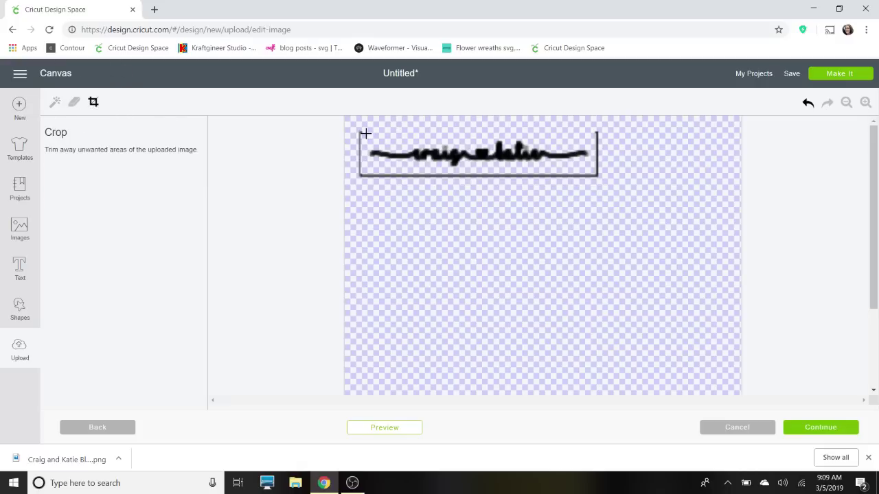
{"action": "mouse_move", "coordinate": [366, 133]}
{"action": "left_mouse_down"}
{"action": "mouse_move", "coordinate": [497, 173]}
{"action": "mouse_move", "coordinate": [575, 163]}
{"action": "mouse_move", "coordinate": [595, 173]}
{"action": "left_mouse_up"}
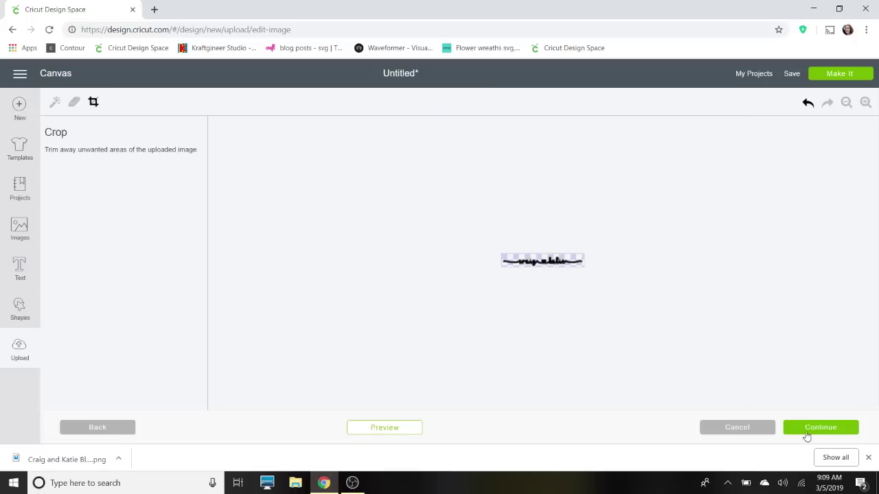
{"action": "left_click", "coordinate": [805, 429]}
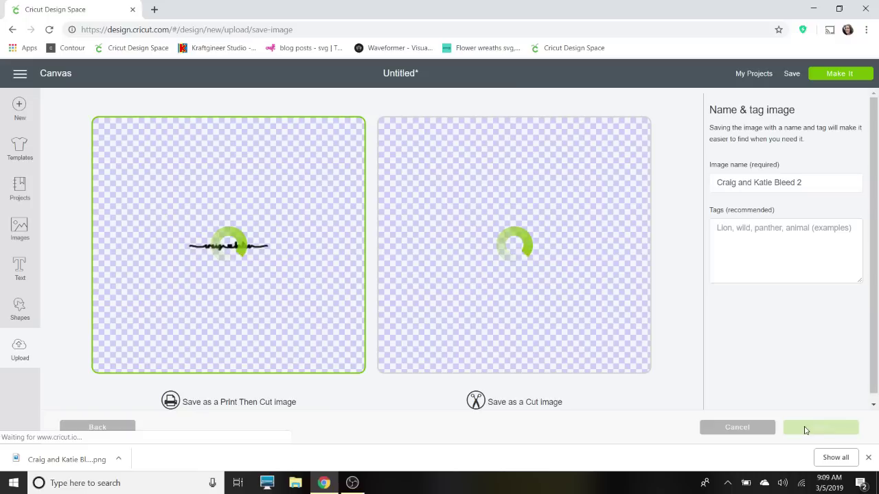
Save the shadow as a Cut image, using its name as a tag
{"action": "left_click", "coordinate": [502, 253]}
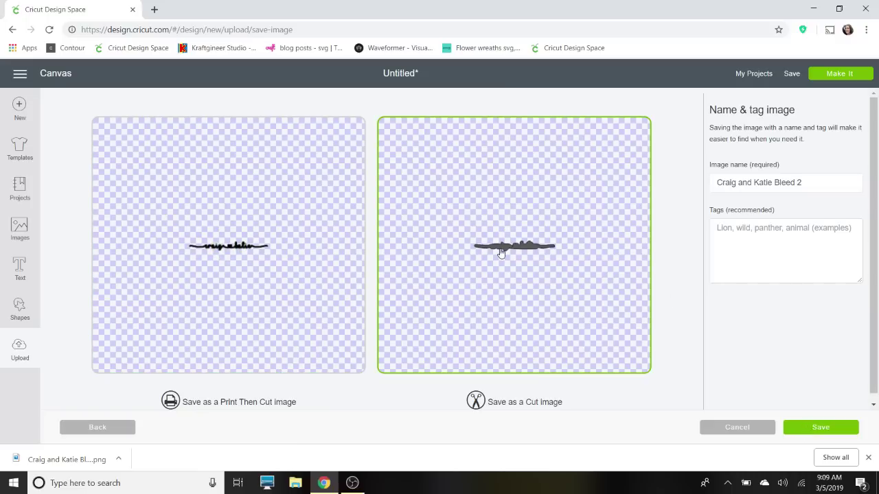
{"action": "left_click", "coordinate": [833, 180]}
{"action": "key", "text": "ctrl+c"}
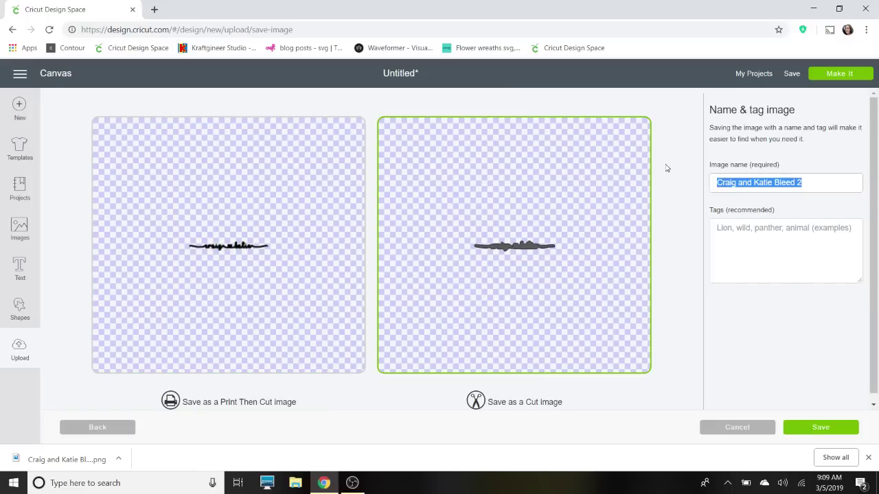
{"action": "left_click", "coordinate": [751, 258]}
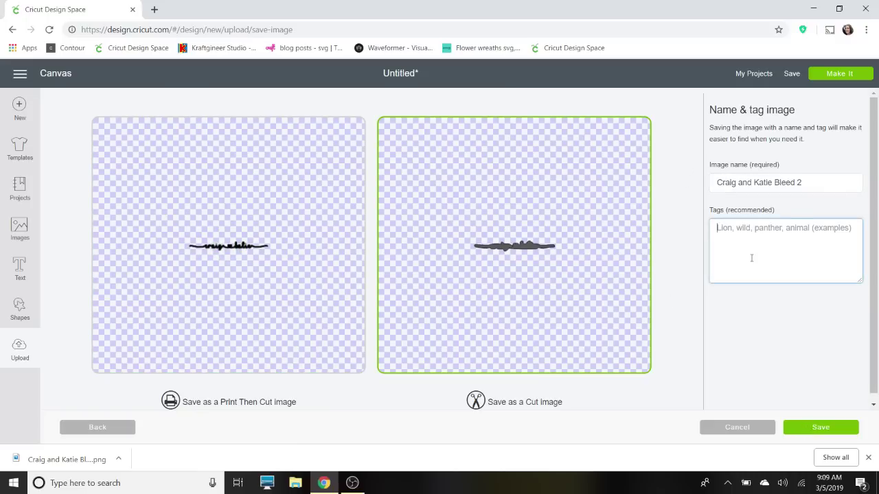
{"action": "key", "text": "ctrl+v"}
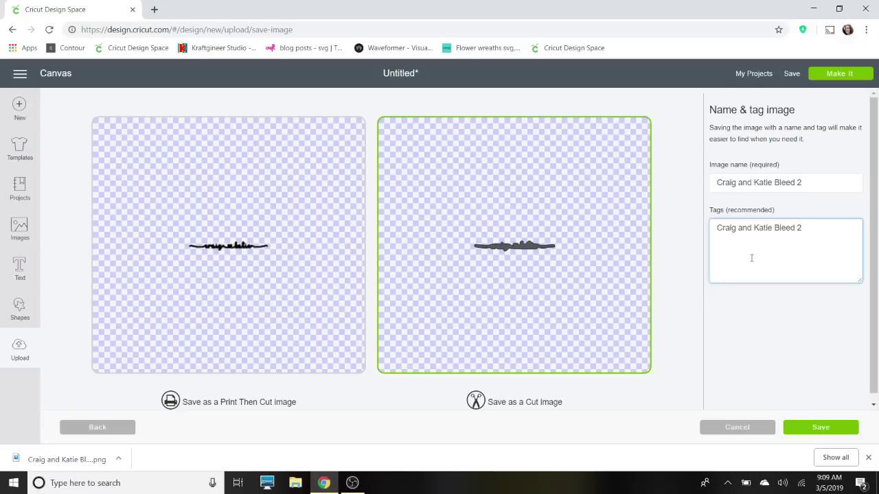
{"action": "left_click", "coordinate": [789, 430]}
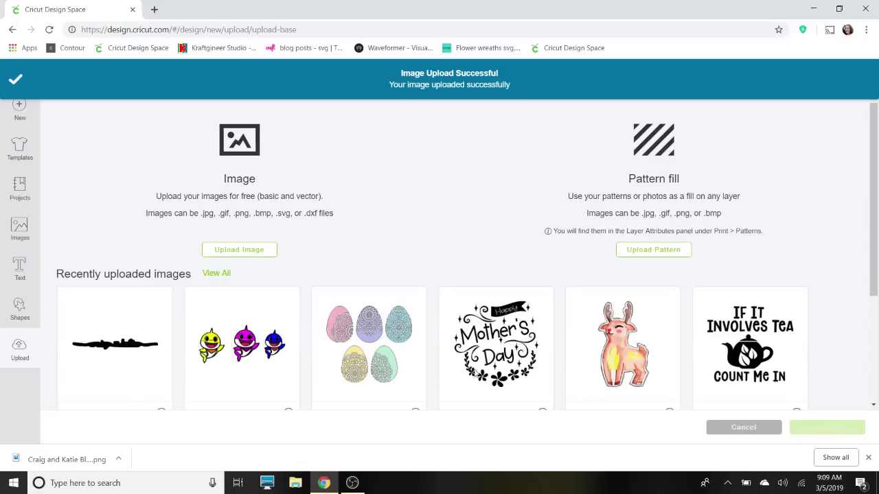
{"action": "left_click", "coordinate": [124, 333]}
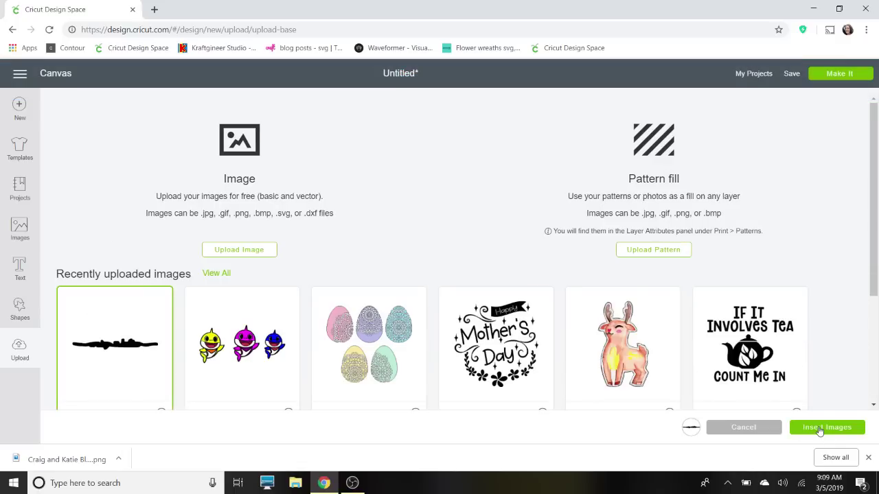
{"action": "left_click", "coordinate": [819, 429]}
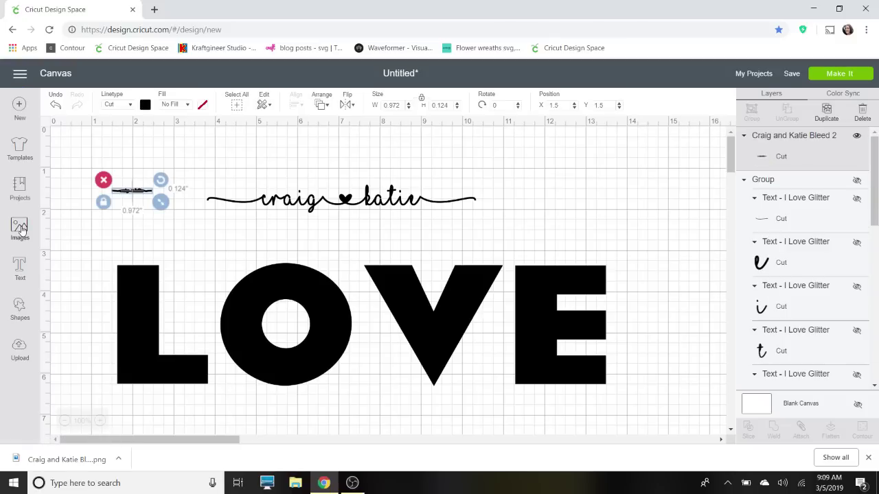
{"action": "left_click", "coordinate": [20, 228]}
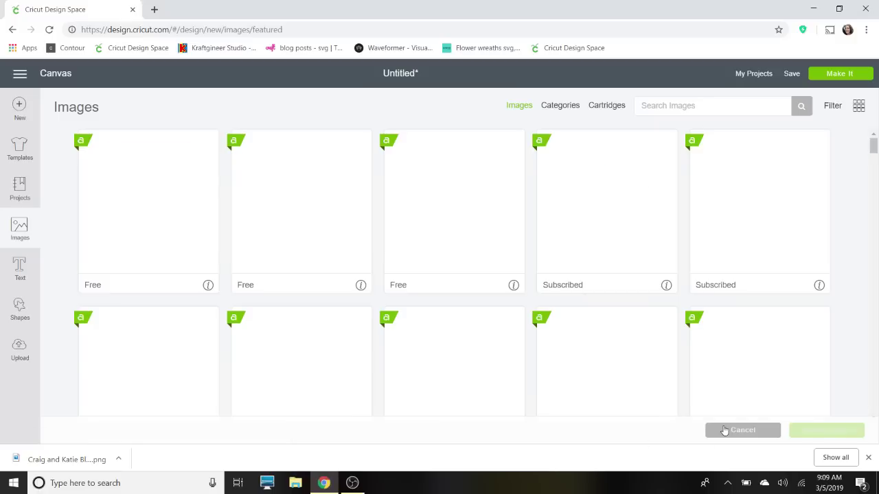
{"action": "left_click", "coordinate": [741, 431]}
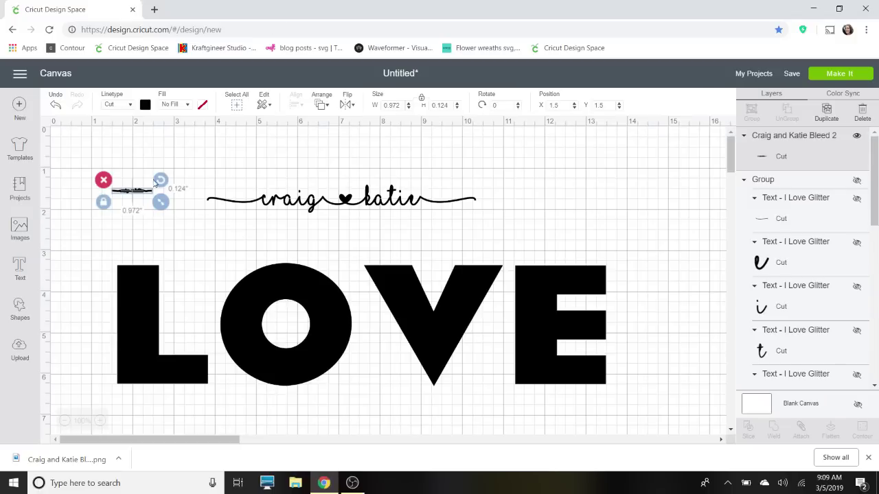
Enlarge the bleed shadow to about 10 inches wide, move it onto LOVE, and colour it pink
{"action": "left_click_drag", "start_coordinate": [156, 204], "coordinate": [536, 319]}
{"action": "left_click_drag", "start_coordinate": [271, 212], "coordinate": [267, 319]}
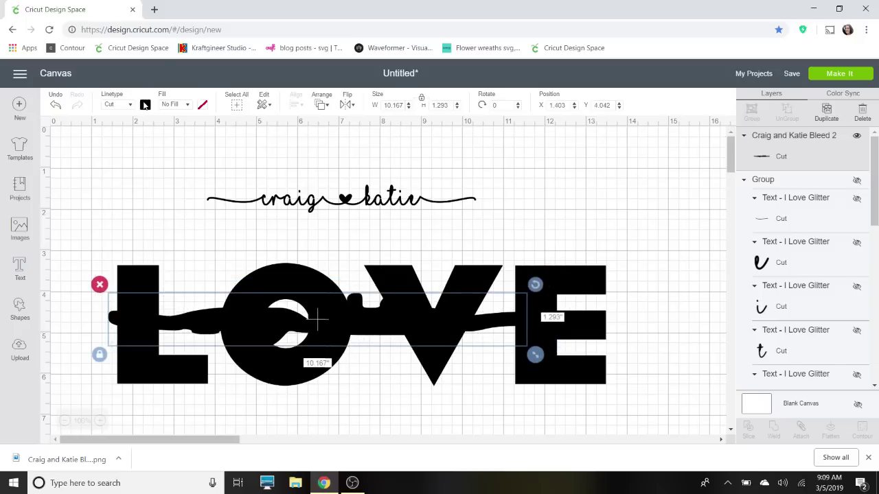
{"action": "left_click", "coordinate": [145, 104]}
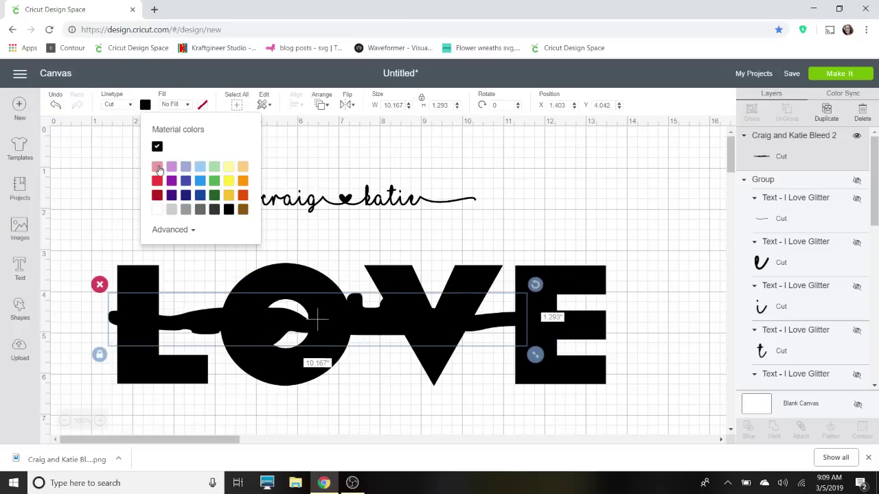
{"action": "left_click", "coordinate": [157, 169]}
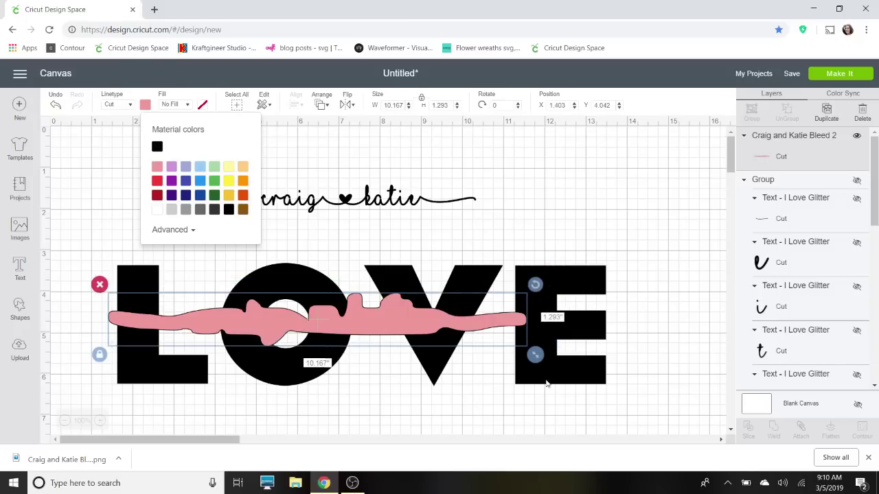
Stretch the pink shadow across LOVE to 12.736 × 1.62 inches and drag the names script onto it
{"action": "left_click_drag", "start_coordinate": [536, 356], "coordinate": [642, 386]}
{"action": "left_click_drag", "start_coordinate": [473, 345], "coordinate": [462, 344]}
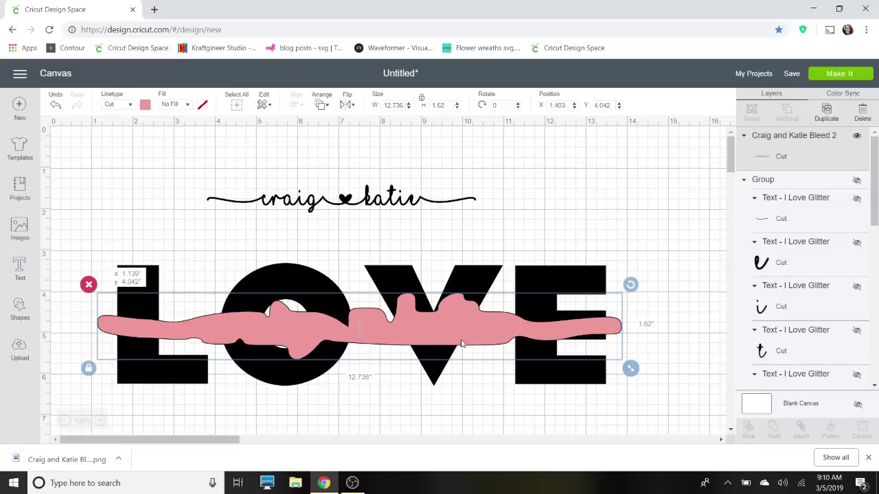
{"action": "left_click_drag", "start_coordinate": [461, 344], "coordinate": [461, 344]}
{"action": "left_click_drag", "start_coordinate": [345, 206], "coordinate": [272, 332]}
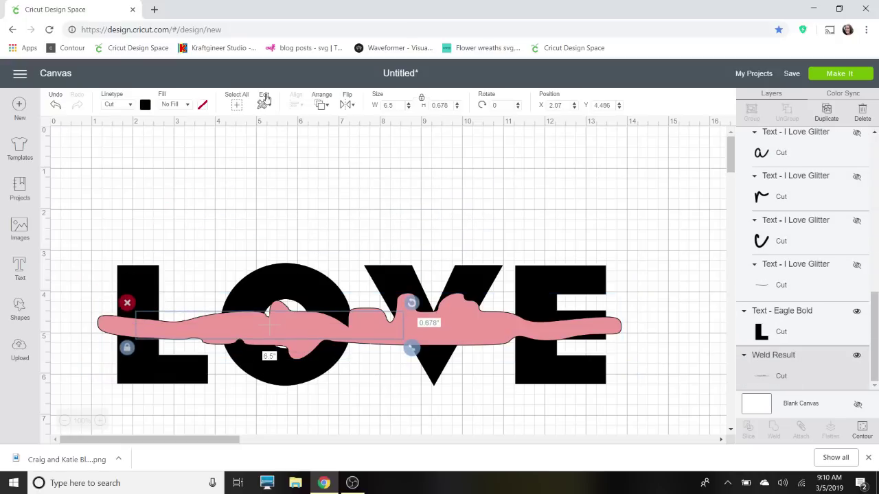
Bring the names script in front of the pink shadow and colour it light purple
{"action": "left_click", "coordinate": [322, 104]}
{"action": "left_click", "coordinate": [331, 176]}
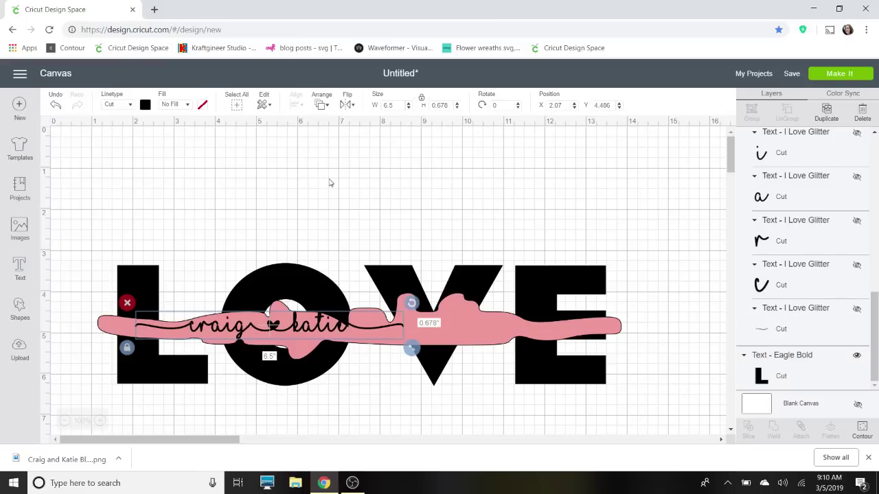
{"action": "left_click", "coordinate": [145, 105]}
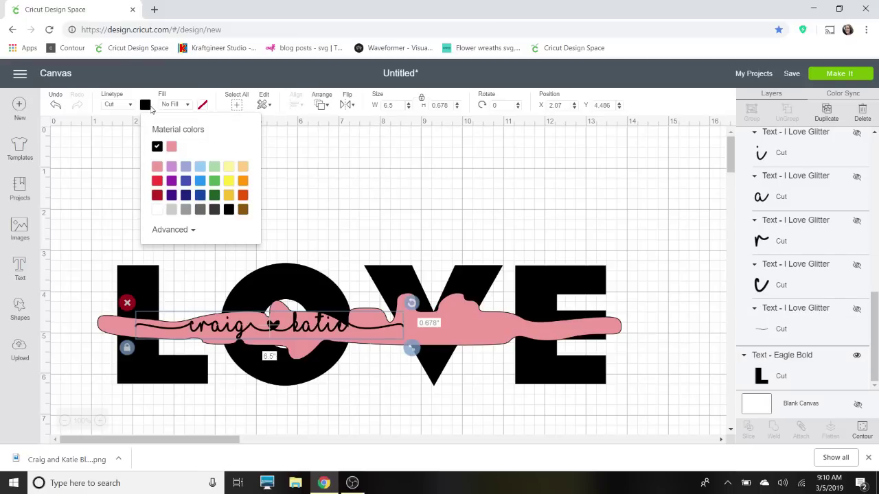
{"action": "left_click", "coordinate": [172, 167]}
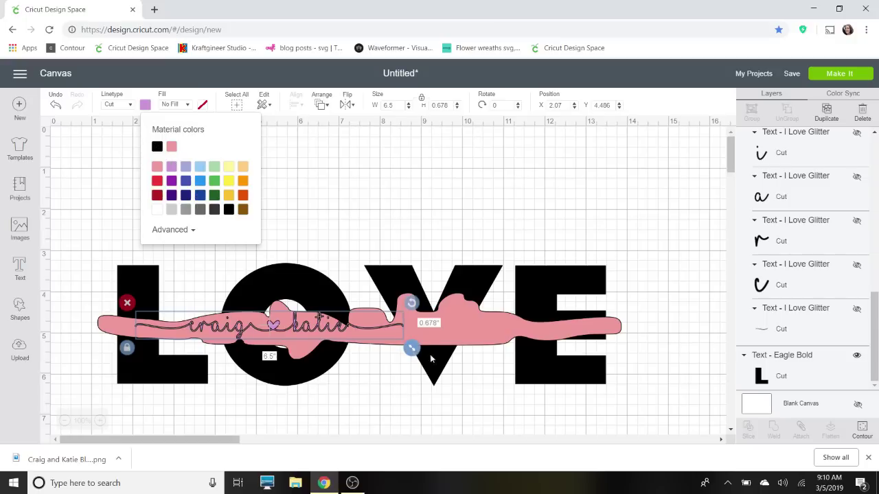
Enlarge the script to 12.139 × 1.266 inches to fit the shadow, then park it above LOVE
{"action": "left_click_drag", "start_coordinate": [431, 357], "coordinate": [618, 370]}
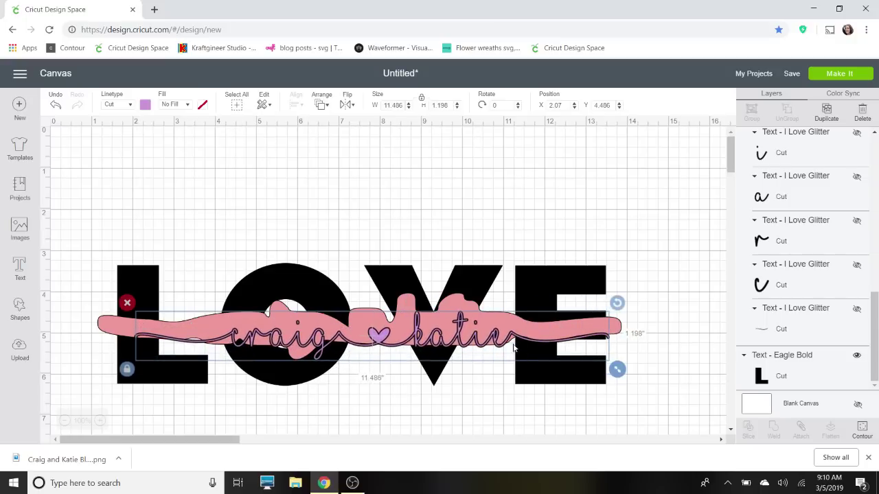
{"action": "left_click_drag", "start_coordinate": [476, 344], "coordinate": [449, 330]}
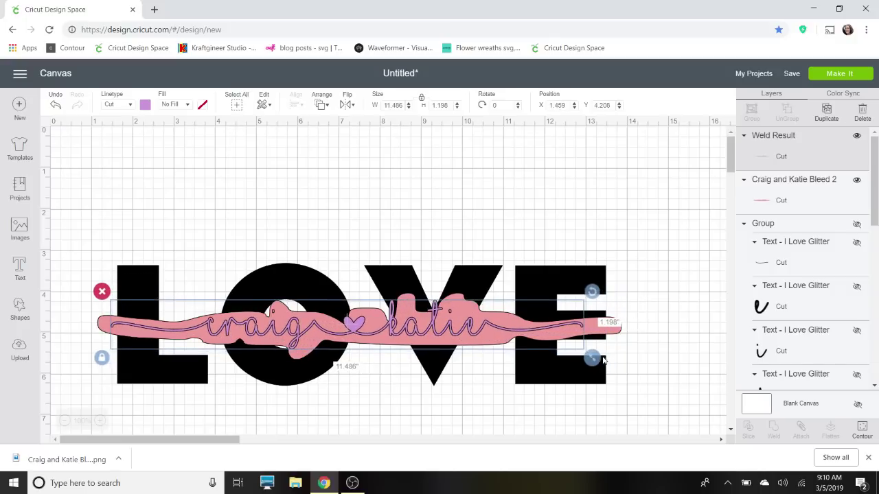
{"action": "left_click_drag", "start_coordinate": [603, 361], "coordinate": [622, 364]}
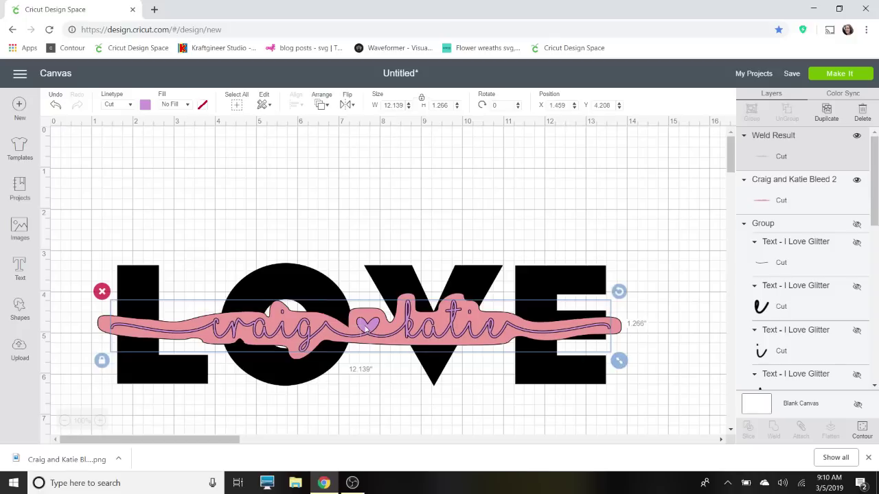
{"action": "left_click_drag", "start_coordinate": [366, 328], "coordinate": [370, 168]}
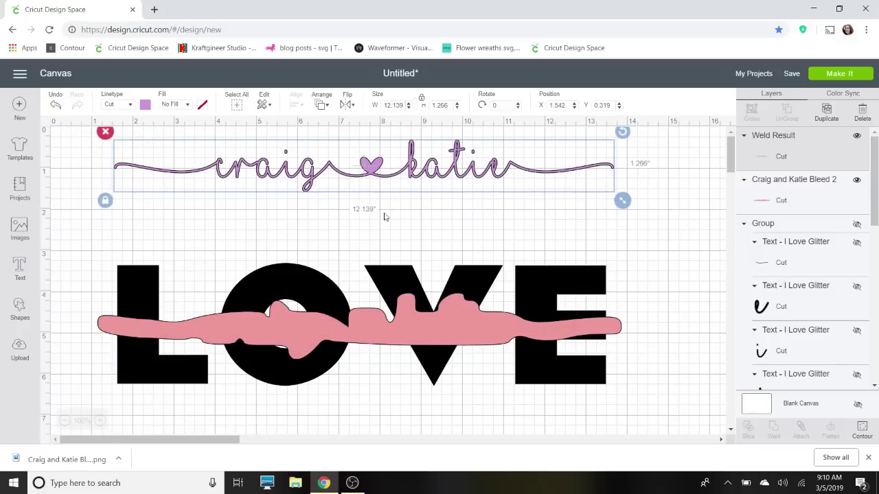
Select the pink shadow with the LOVE letters and nudge both left to X 1.039
{"action": "left_click", "coordinate": [469, 342]}
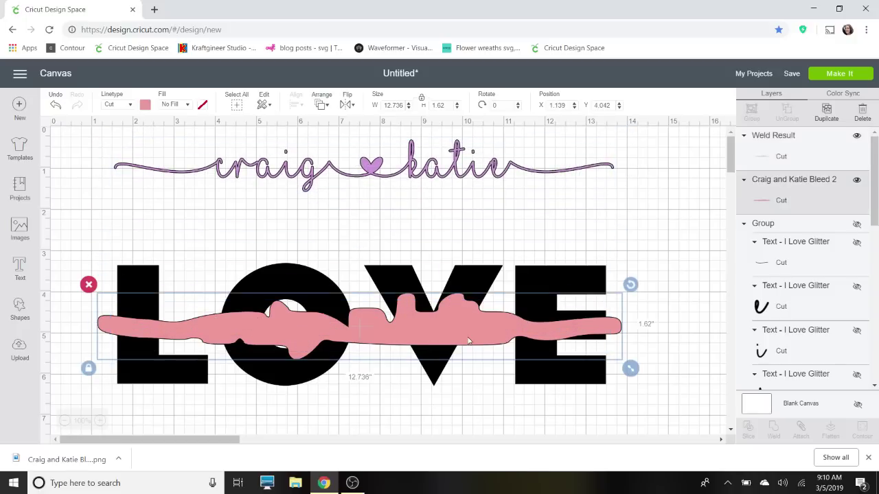
{"action": "left_click", "coordinate": [566, 272], "text": "shift"}
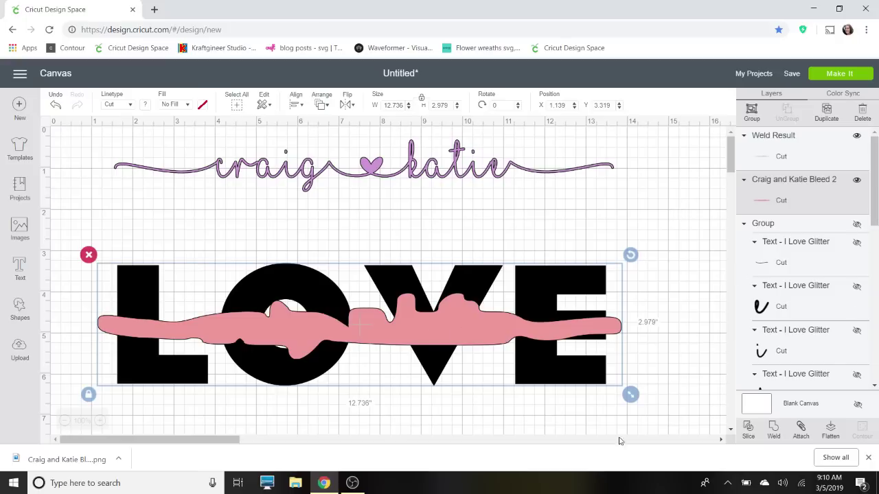
{"action": "key", "text": "Left"}
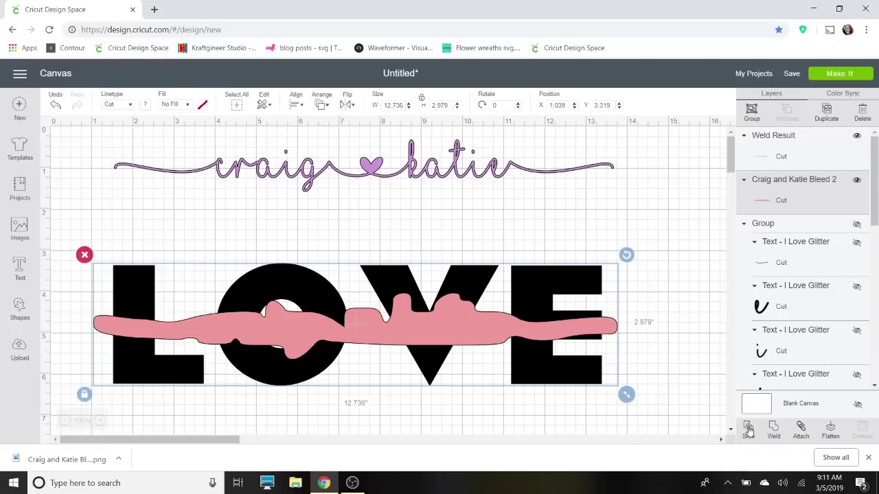
Slice LOVE with the pink shadow and delete all the pink slice pieces
{"action": "left_click", "coordinate": [748, 431]}
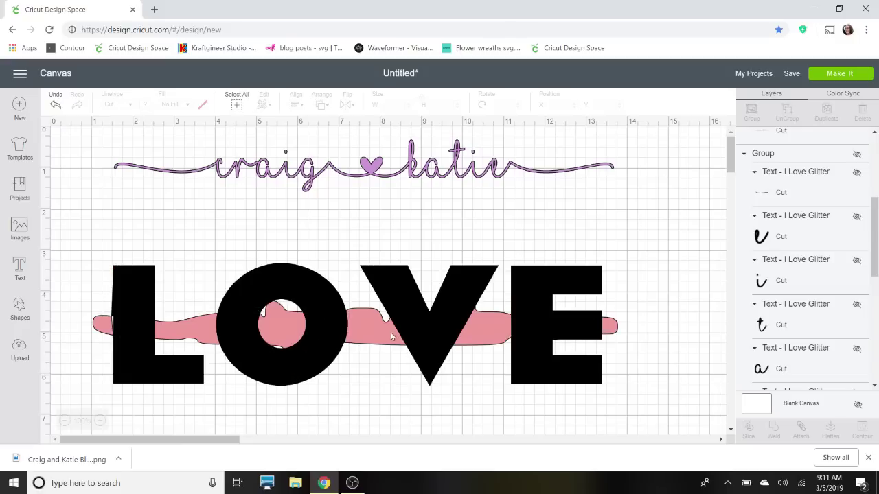
{"action": "left_click", "coordinate": [522, 336]}
{"action": "left_click", "coordinate": [500, 397]}
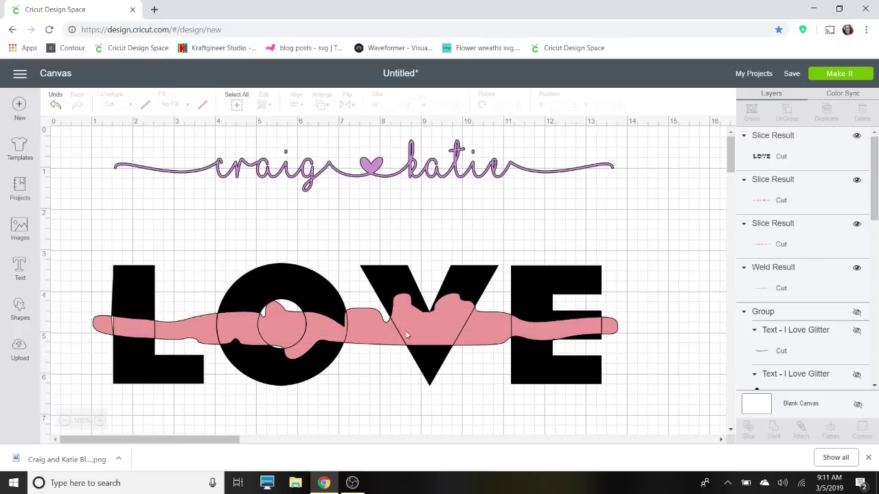
{"action": "left_click_drag", "start_coordinate": [408, 336], "coordinate": [383, 412]}
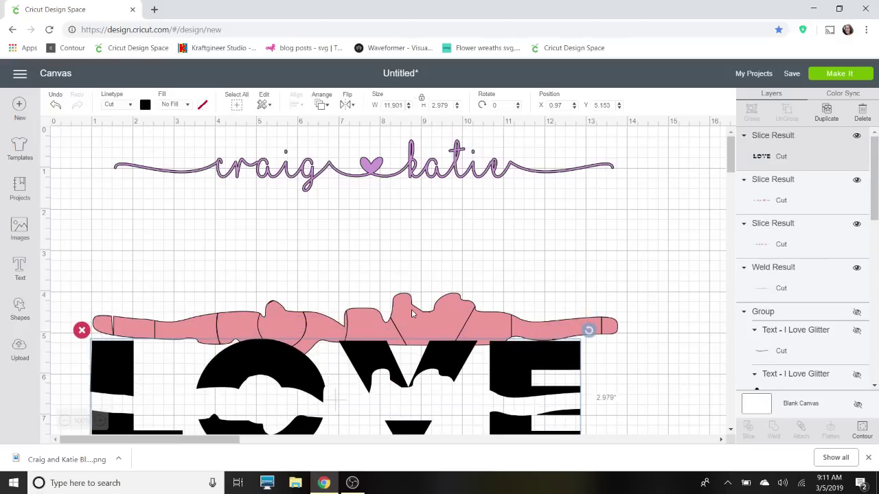
{"action": "left_click", "coordinate": [412, 313]}
{"action": "key", "text": "Delete"}
{"action": "left_click", "coordinate": [384, 324]}
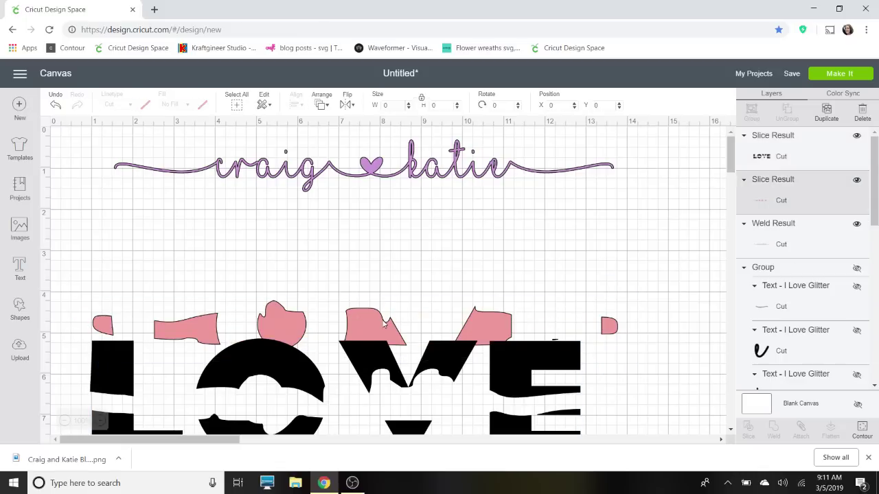
{"action": "key", "text": "Delete"}
Move the sliced LOVE back up and set the purple script into its cut-out channel
{"action": "left_click", "coordinate": [453, 366]}
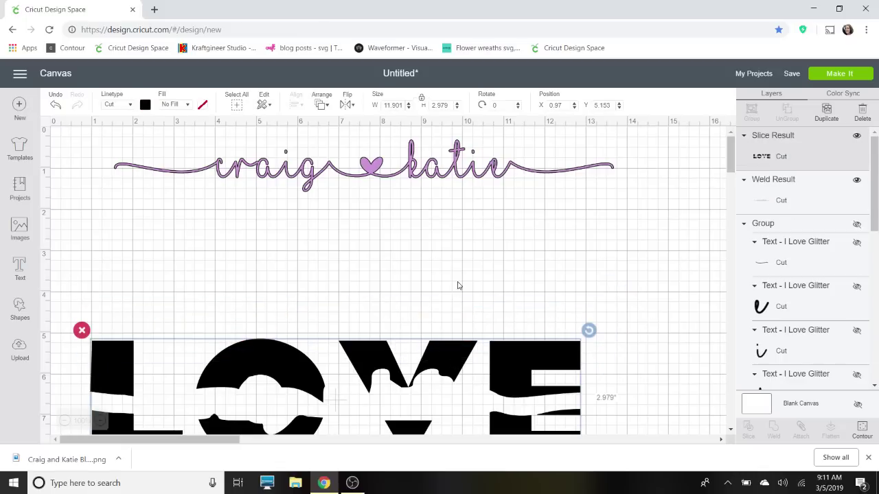
{"action": "left_click_drag", "start_coordinate": [453, 360], "coordinate": [469, 251]}
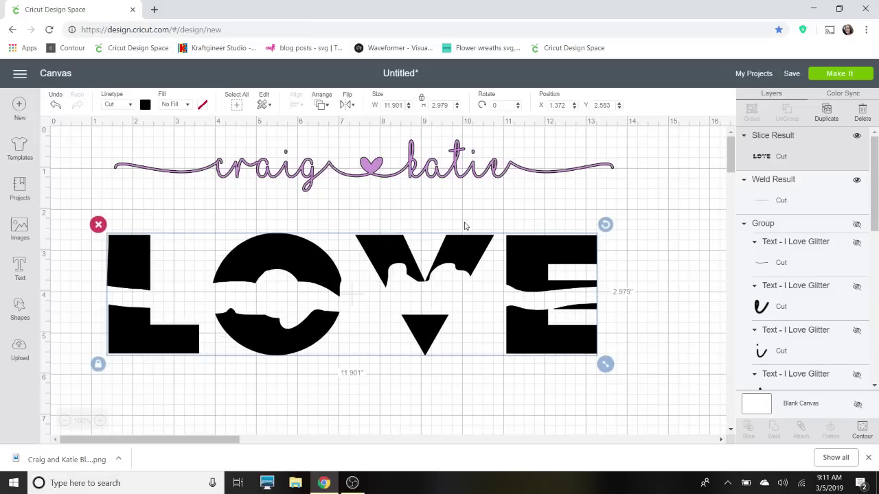
{"action": "left_click_drag", "start_coordinate": [371, 167], "coordinate": [360, 298]}
{"action": "left_click", "coordinate": [361, 369]}
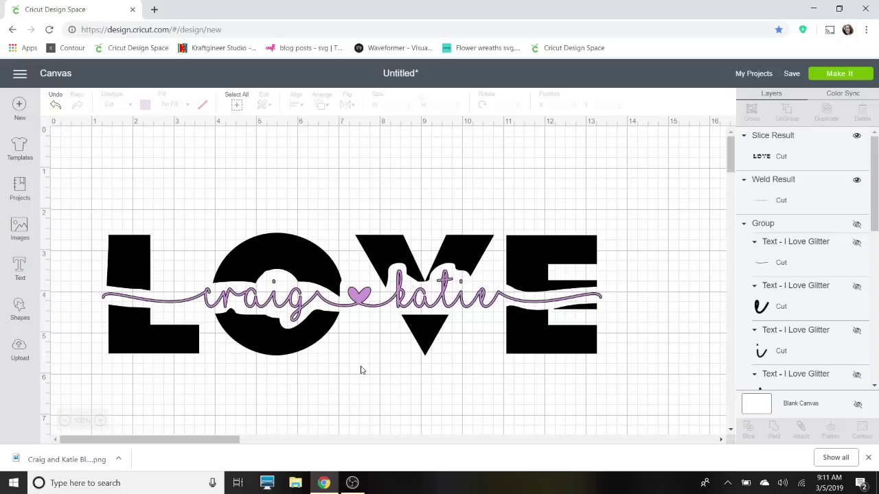